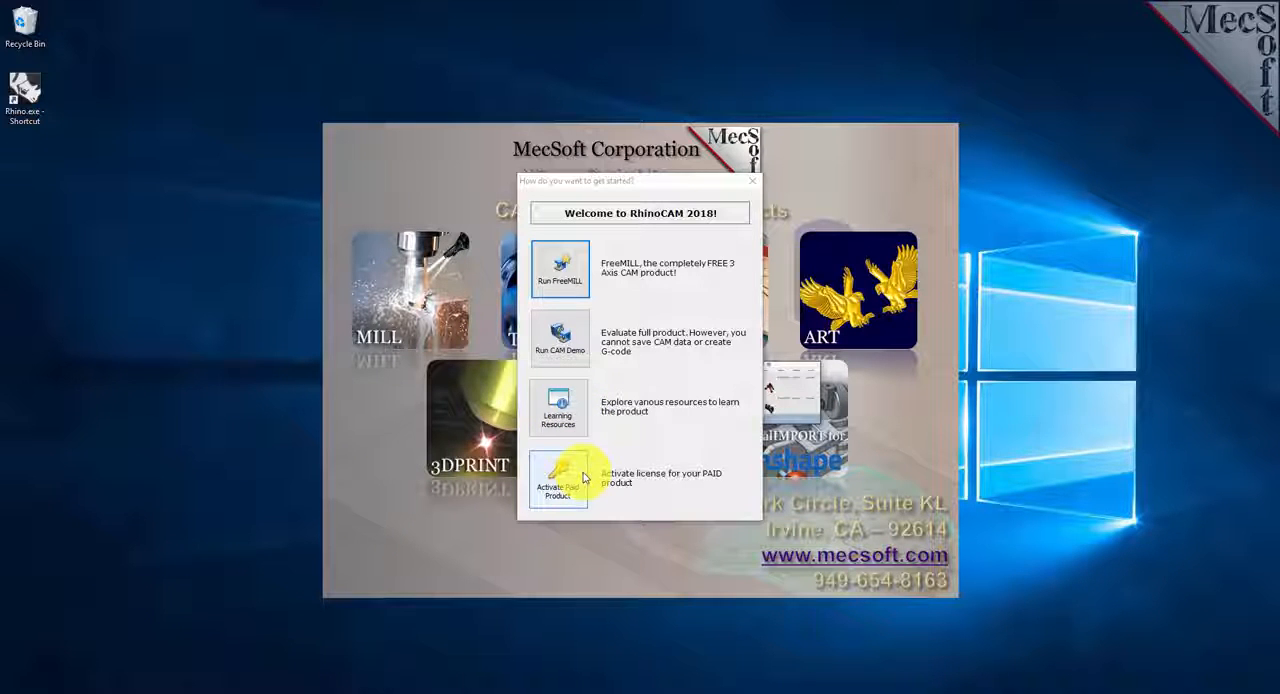
- Run FreeMILL and preview the wizard stages for part bounds stock, work zero, cutting tool and feeds and speeds
{"action": "left_click", "coordinate": [558, 265]}
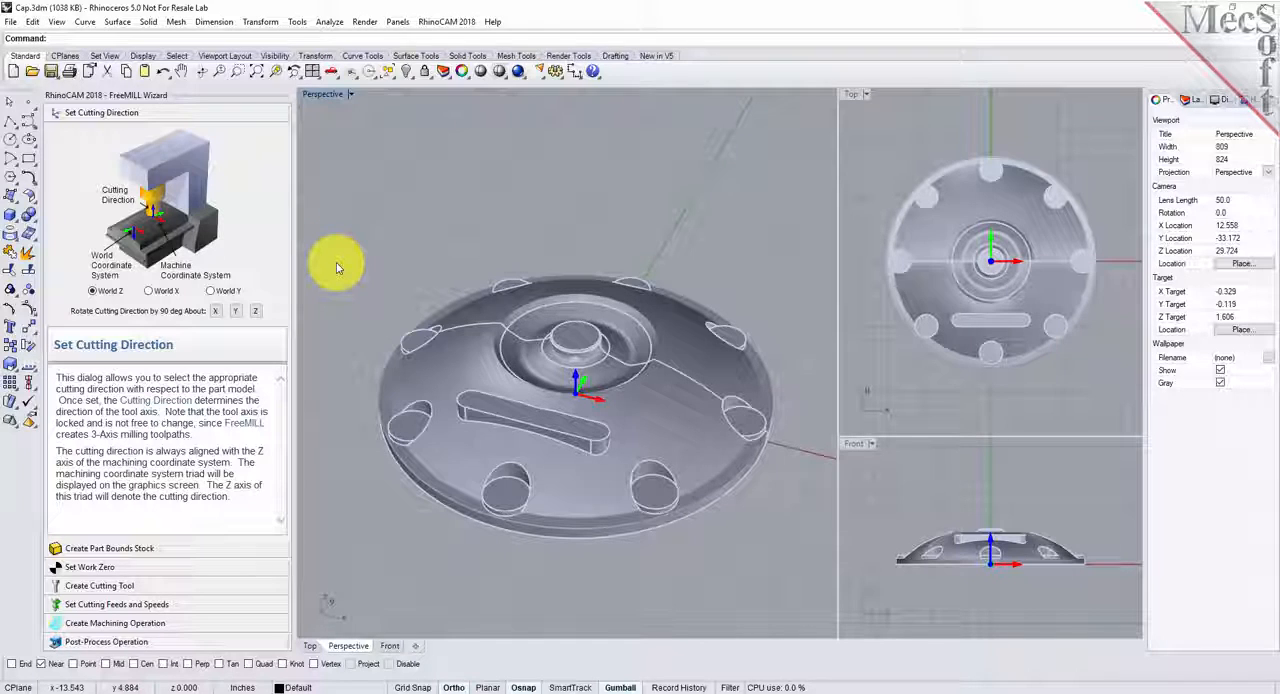
{"action": "left_click", "coordinate": [177, 553]}
{"action": "left_click", "coordinate": [171, 566]}
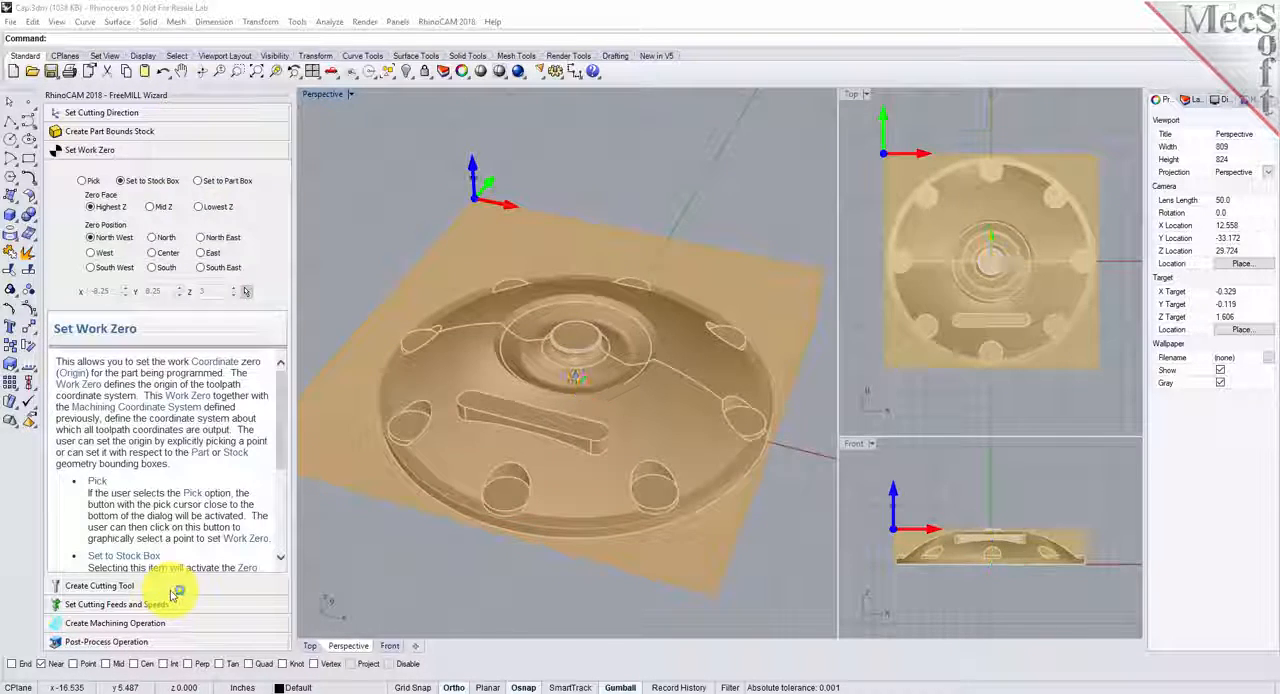
{"action": "left_click", "coordinate": [171, 588]}
{"action": "left_click", "coordinate": [171, 606]}
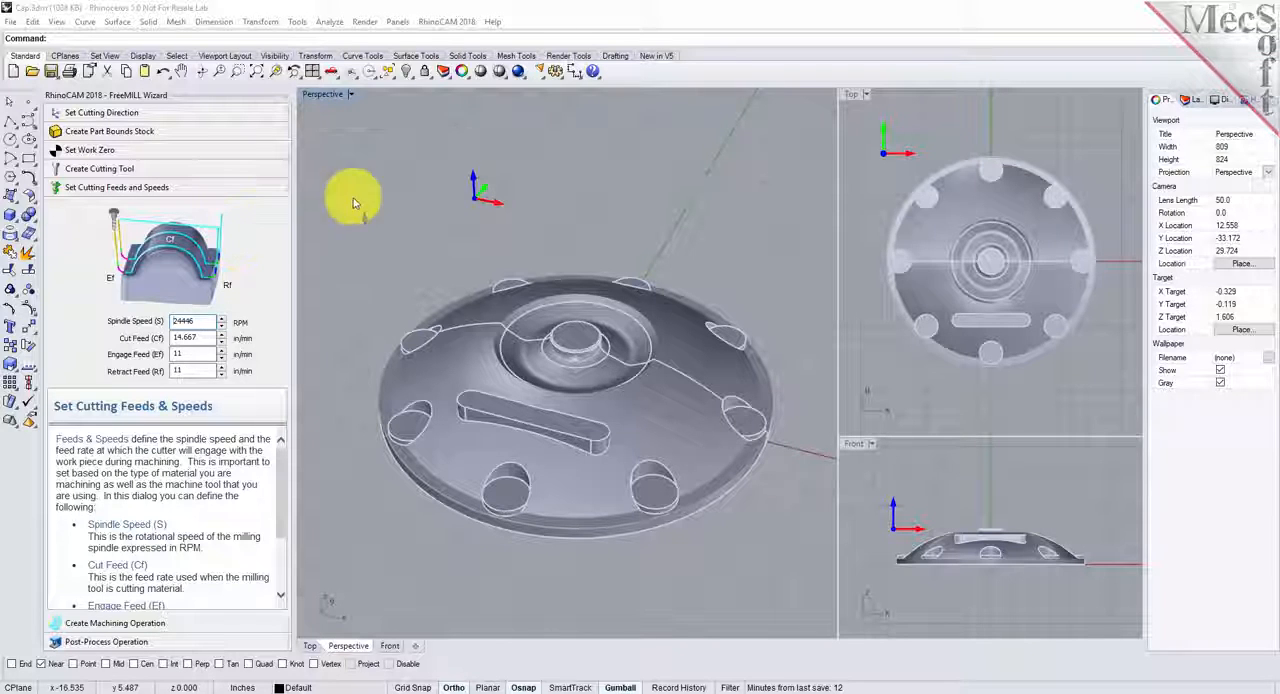
{"action": "left_click", "coordinate": [472, 24]}
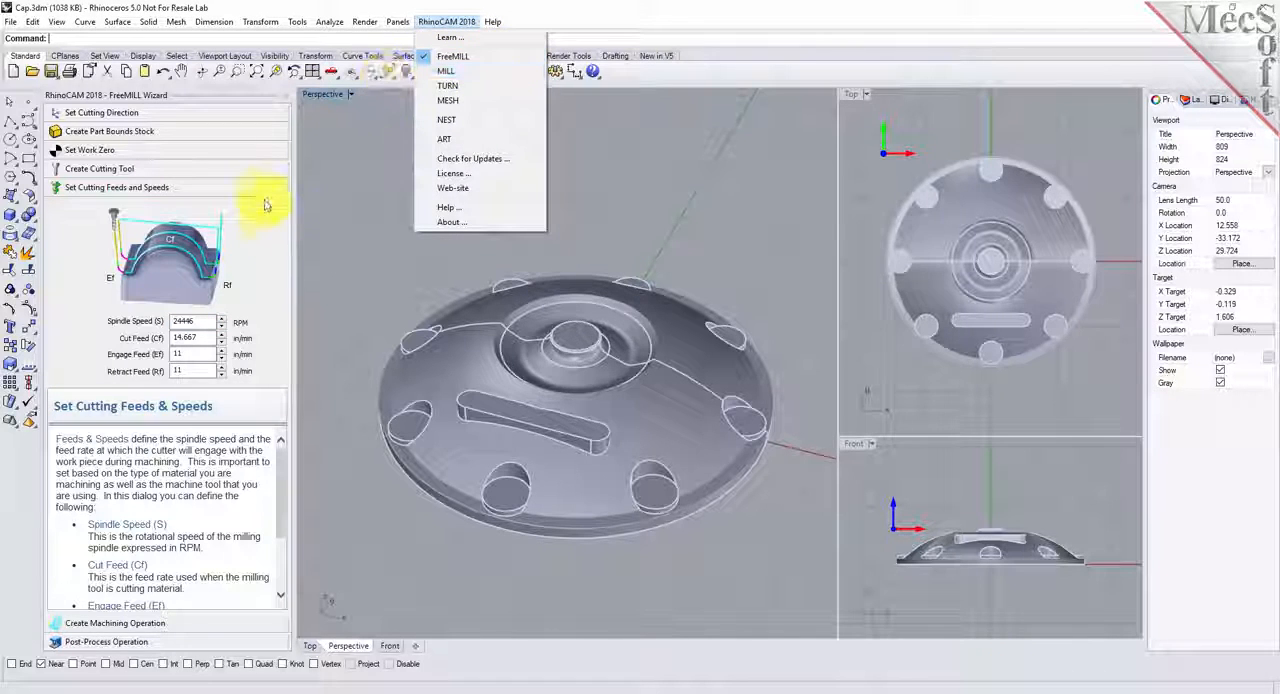
- Return to the cutting direction stage, try World Y on the cap, and set the cutting direction to World Z
{"action": "left_click", "coordinate": [214, 118]}
{"action": "left_click", "coordinate": [214, 114]}
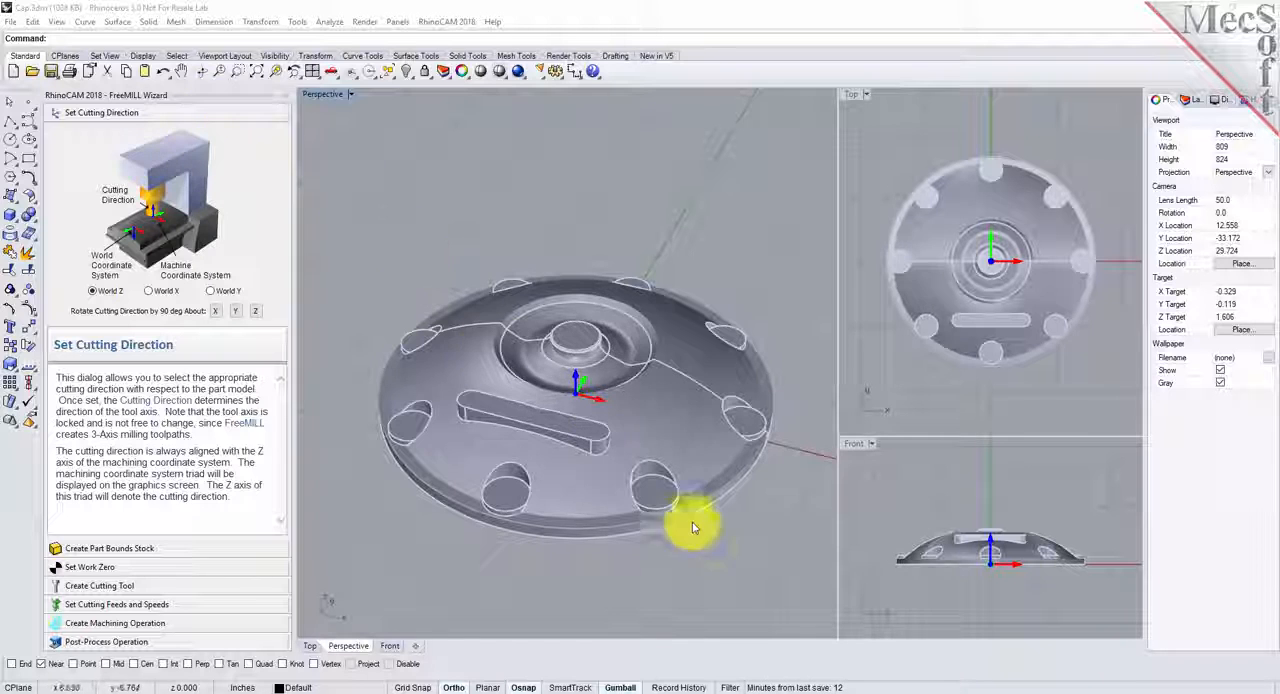
{"action": "mouse_move", "coordinate": [609, 591]}
{"action": "right_mouse_down"}
{"action": "mouse_move", "coordinate": [609, 417]}
{"action": "mouse_move", "coordinate": [608, 615]}
{"action": "right_mouse_up"}
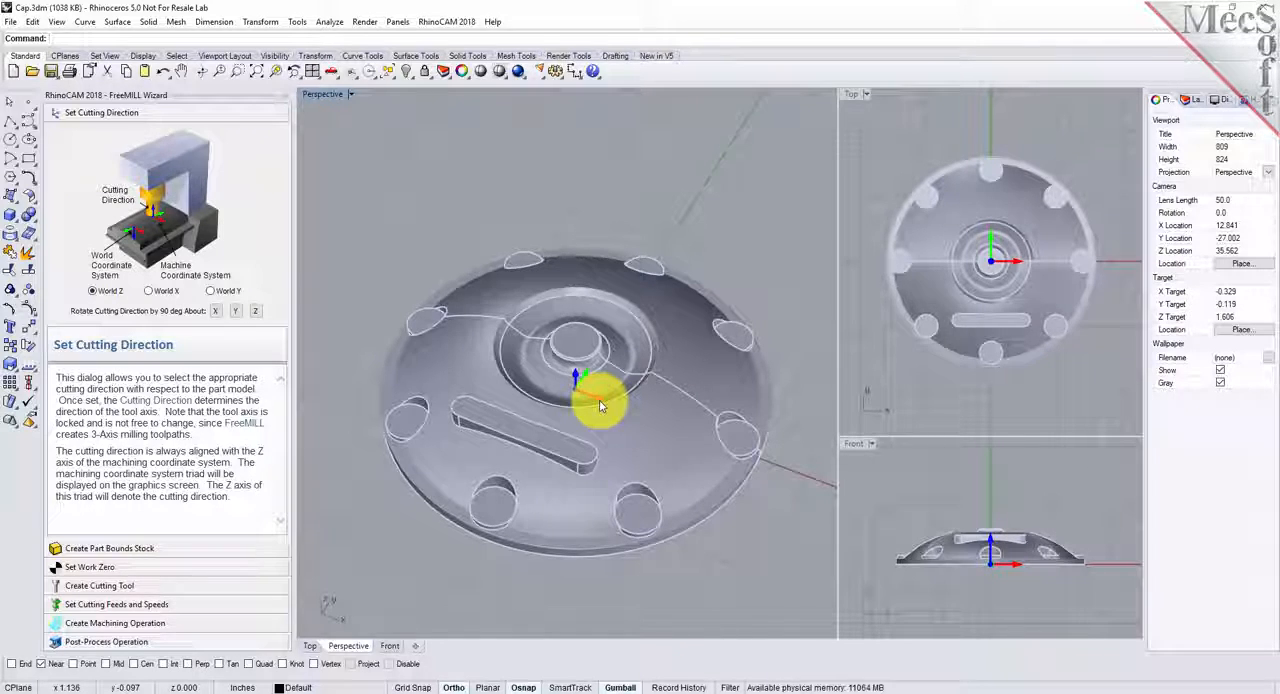
{"action": "left_click", "coordinate": [211, 291]}
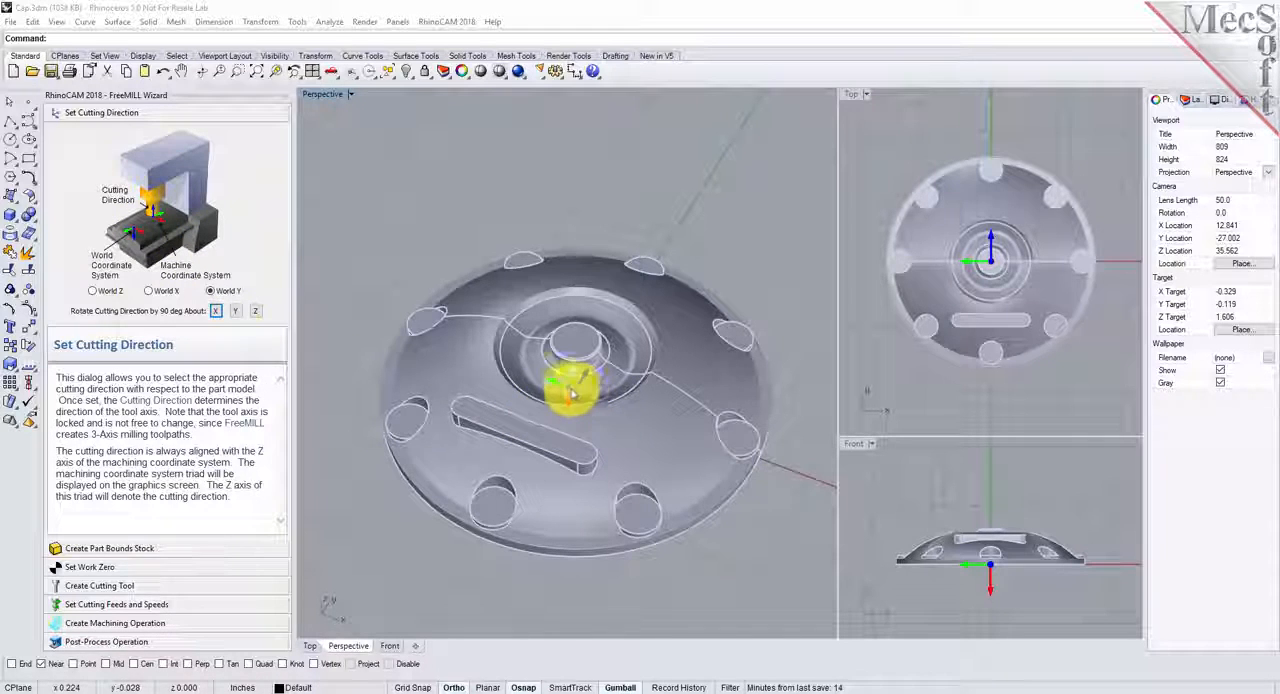
{"action": "left_click", "coordinate": [92, 291]}
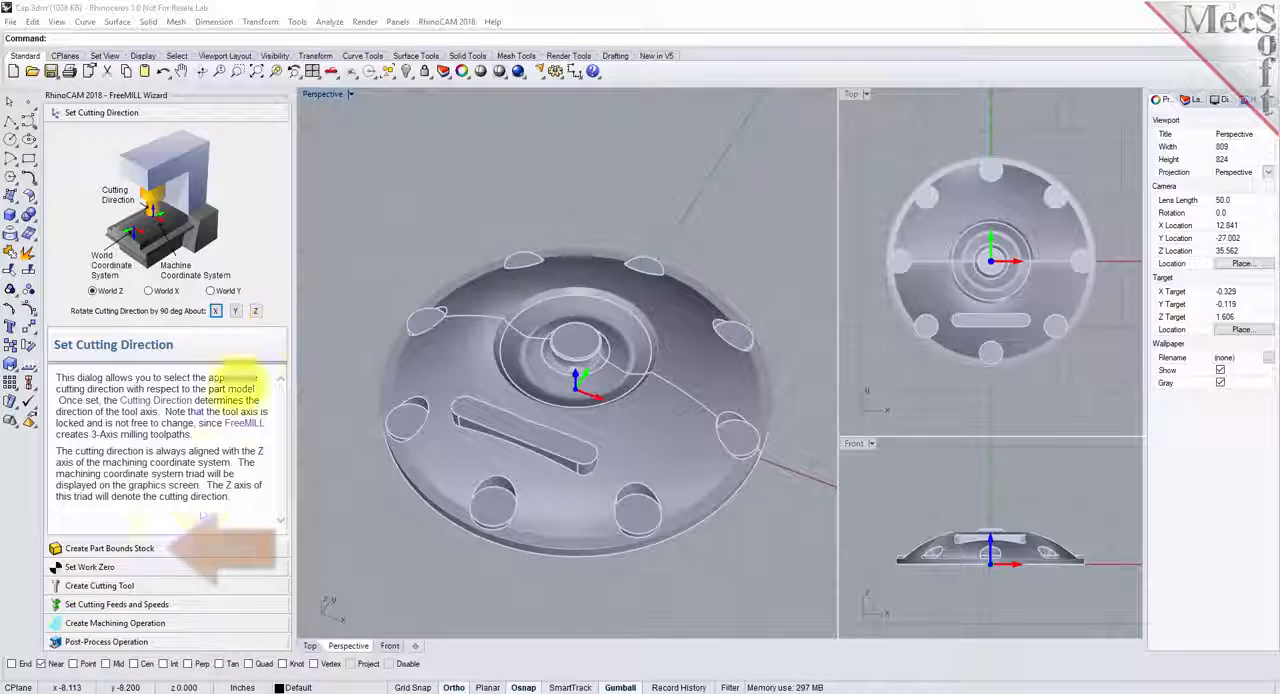
- Create a part bounds stock around the cap with X and Y offsets of 0.25 and a Z offset of 0
{"action": "left_click", "coordinate": [168, 551]}
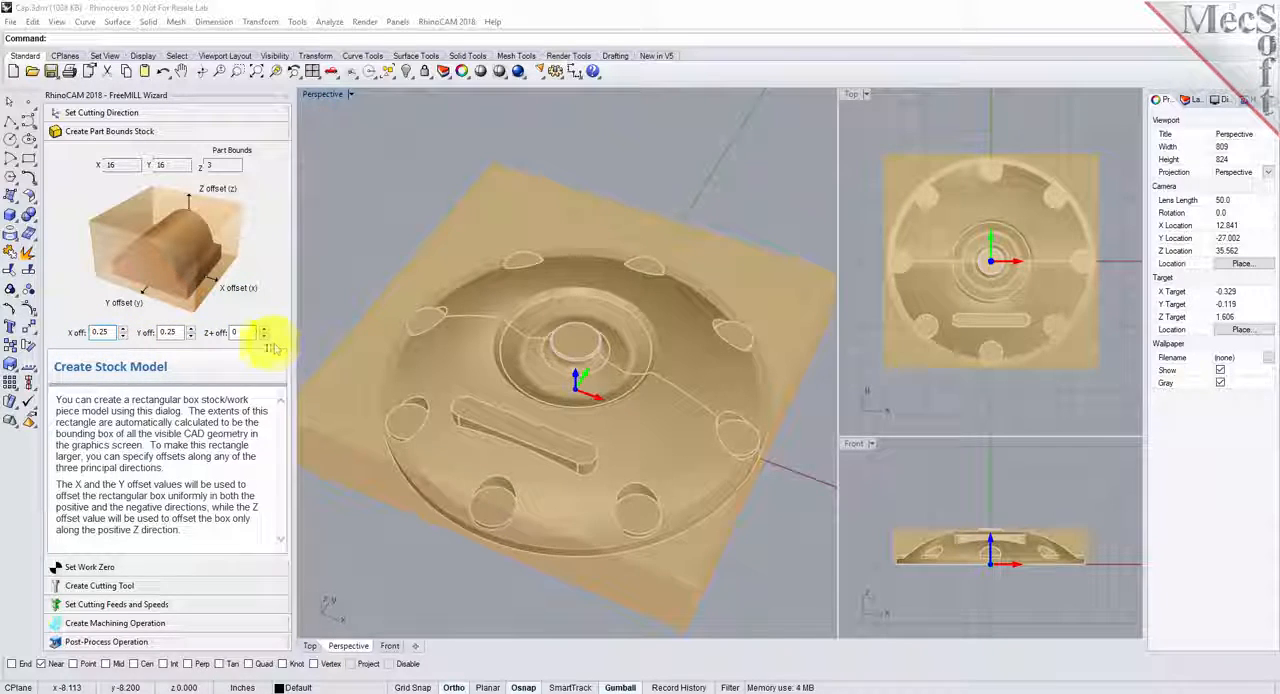
{"action": "double_click", "coordinate": [112, 332]}
{"action": "double_click", "coordinate": [170, 332]}
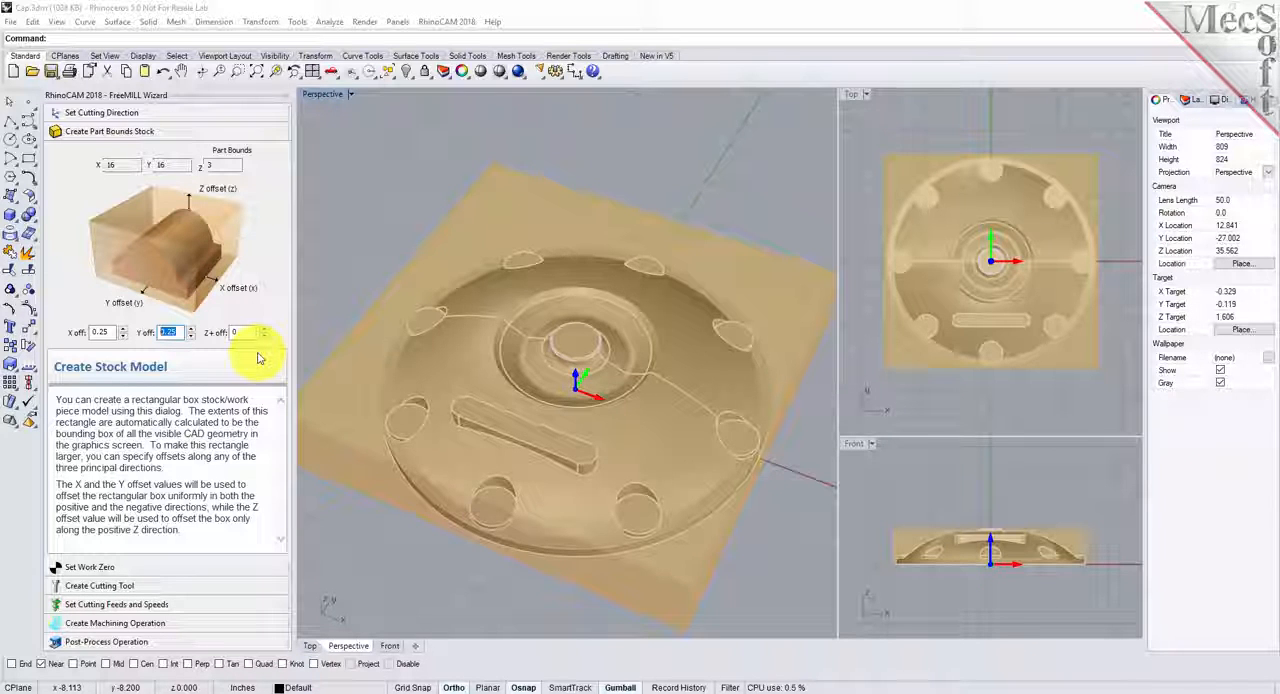
- Set the work zero to the stock box at the Highest Z face and North West position
{"action": "left_click", "coordinate": [121, 569]}
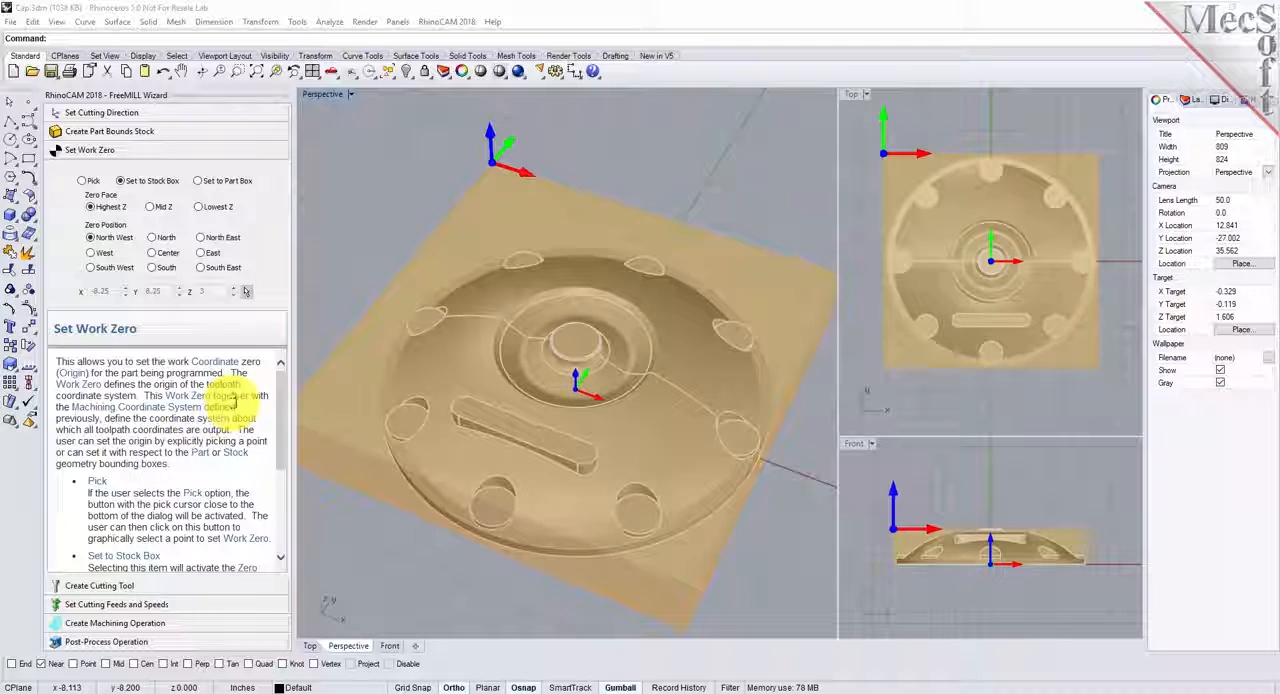
{"action": "mouse_move", "coordinate": [284, 400]}
{"action": "left_mouse_down"}
{"action": "mouse_move", "coordinate": [284, 468]}
{"action": "mouse_move", "coordinate": [284, 378]}
{"action": "left_mouse_up"}
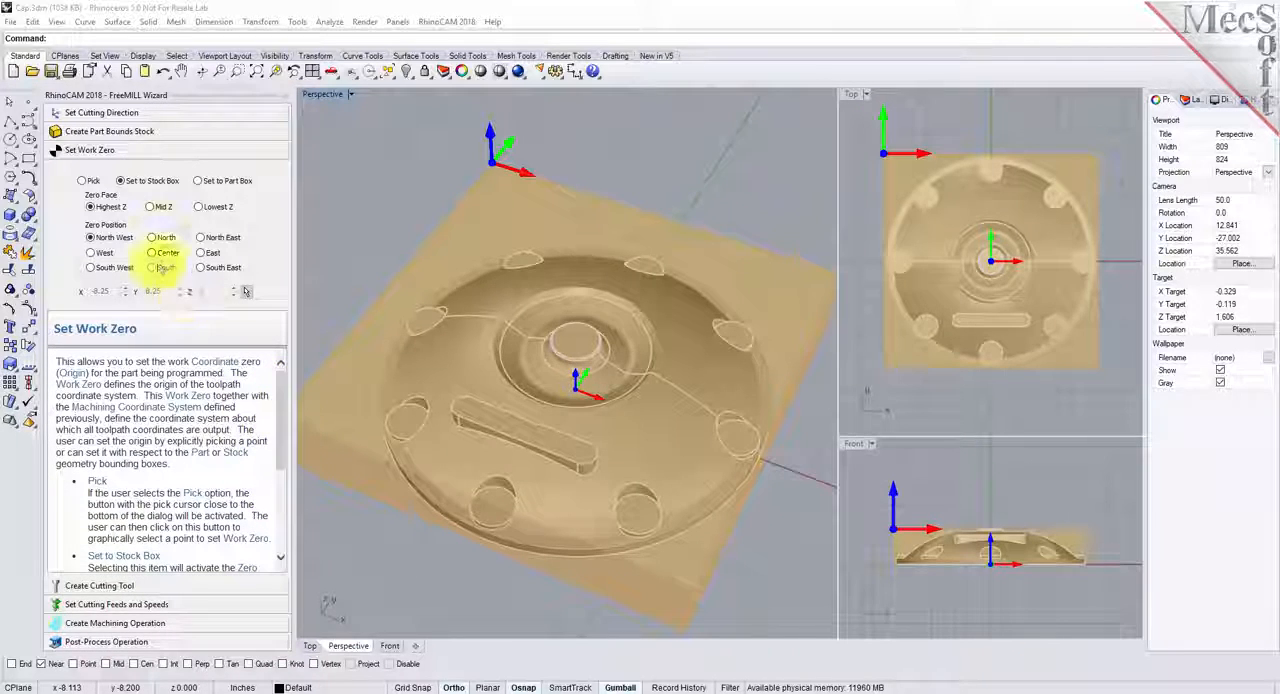
{"action": "left_click", "coordinate": [121, 182]}
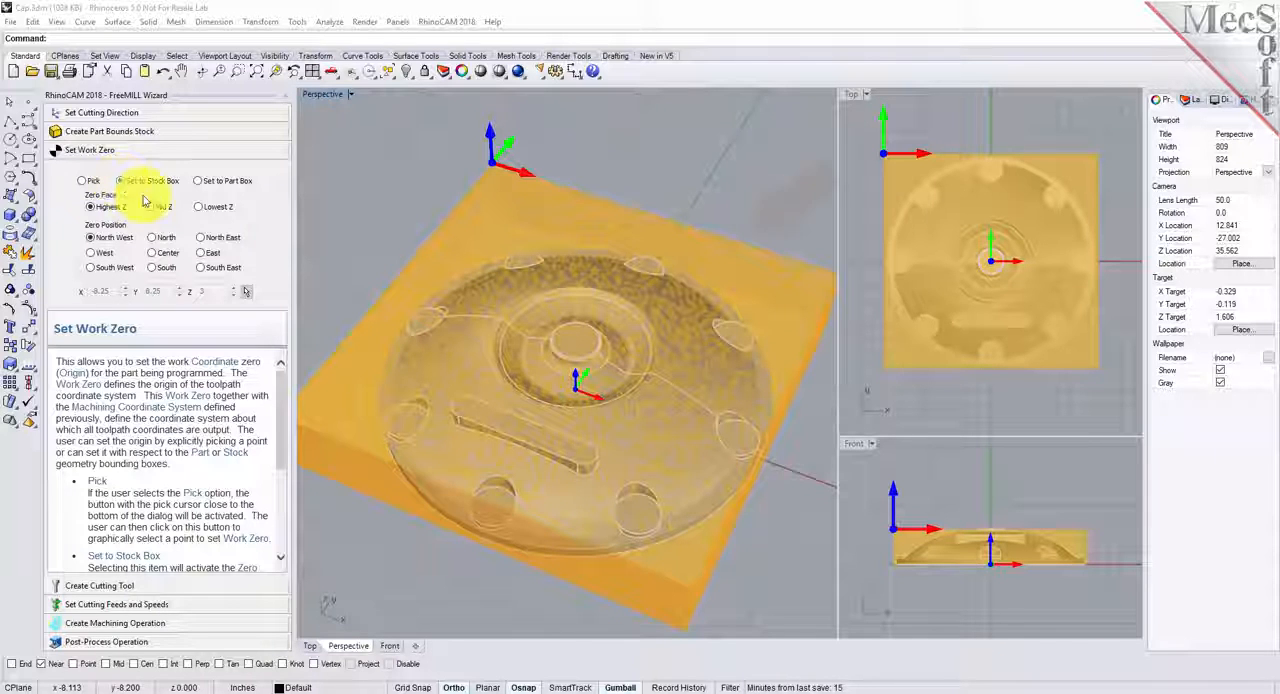
{"action": "mouse_move", "coordinate": [471, 414]}
{"action": "right_mouse_down"}
{"action": "mouse_move", "coordinate": [528, 408]}
{"action": "mouse_move", "coordinate": [576, 370]}
{"action": "right_mouse_up"}
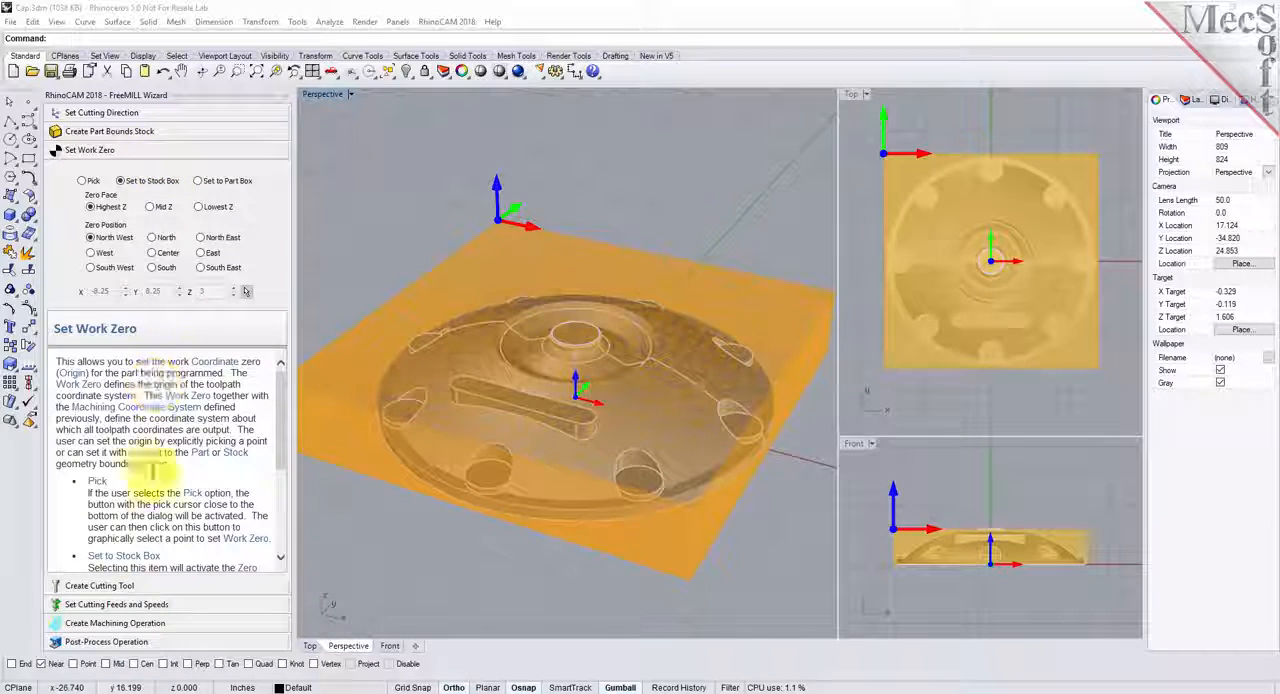
- Create a ball cutting tool with a diameter of 0.5, after trying the corner radius cutter
{"action": "left_click", "coordinate": [140, 586]}
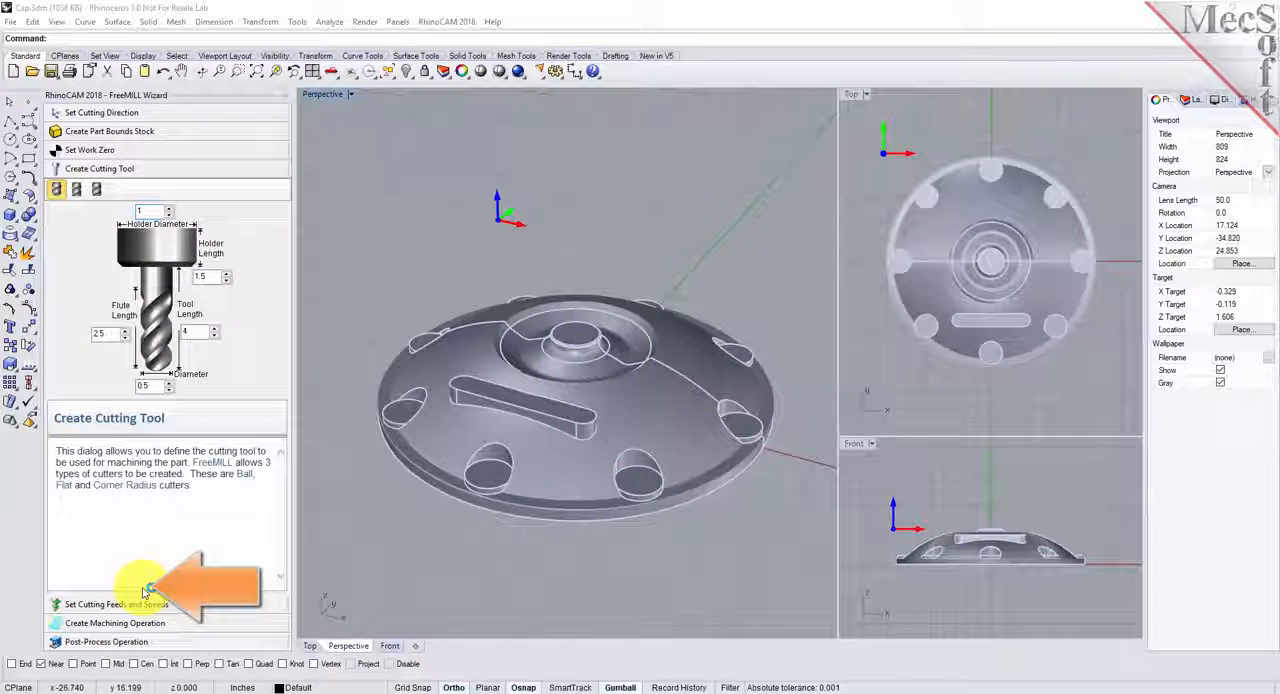
{"action": "left_click", "coordinate": [97, 192]}
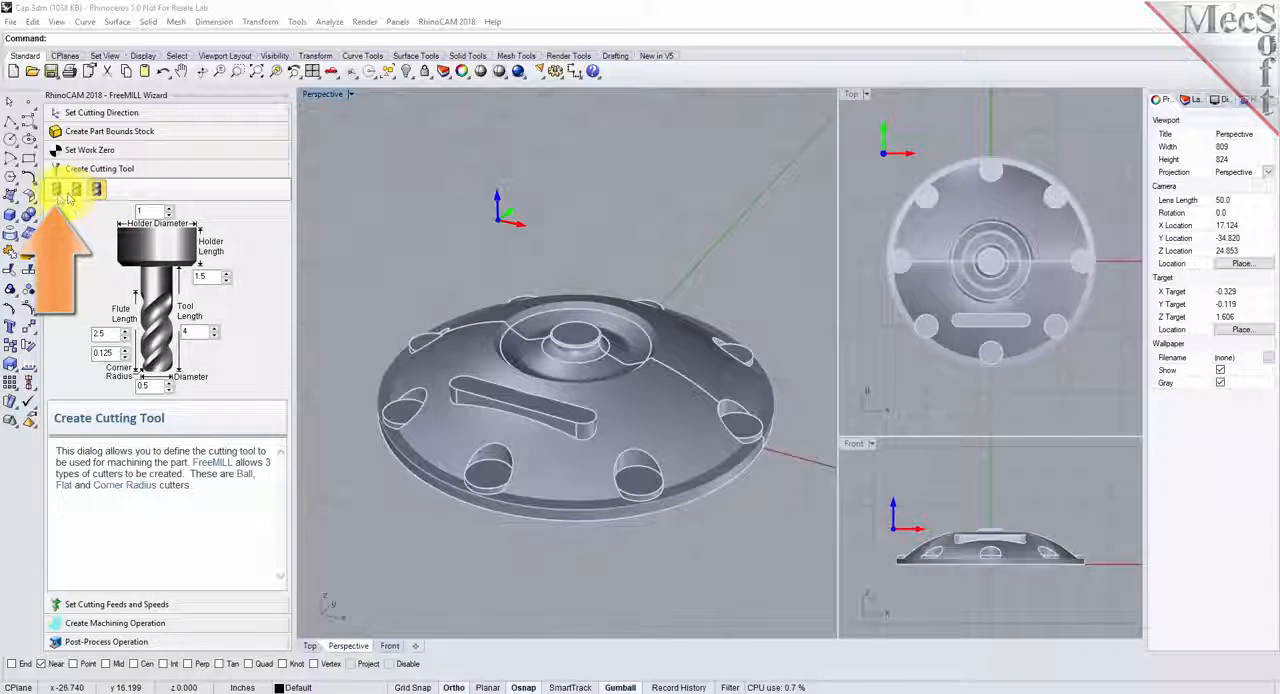
{"action": "left_click", "coordinate": [57, 191]}
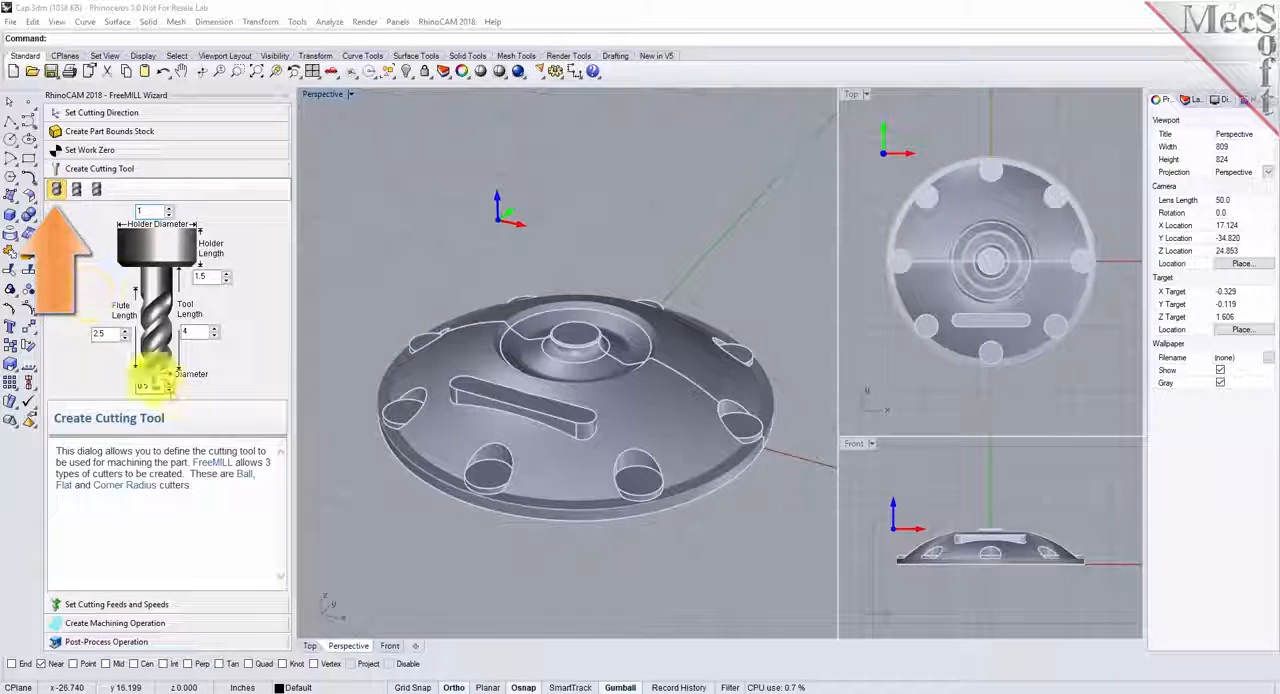
{"action": "left_click_drag", "start_coordinate": [151, 388], "coordinate": [133, 387]}
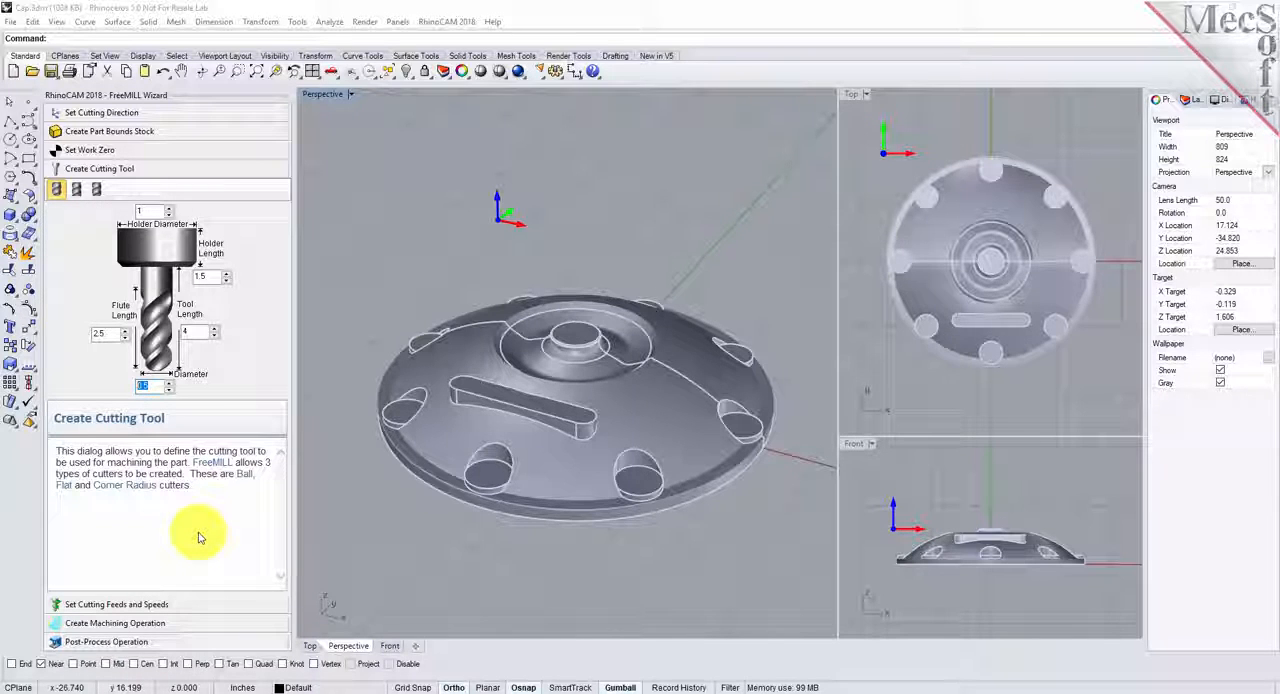
- Examine the spindle speed and the cut, engage and retract feeds in the cutting feeds and speeds stage
{"action": "left_click", "coordinate": [183, 605]}
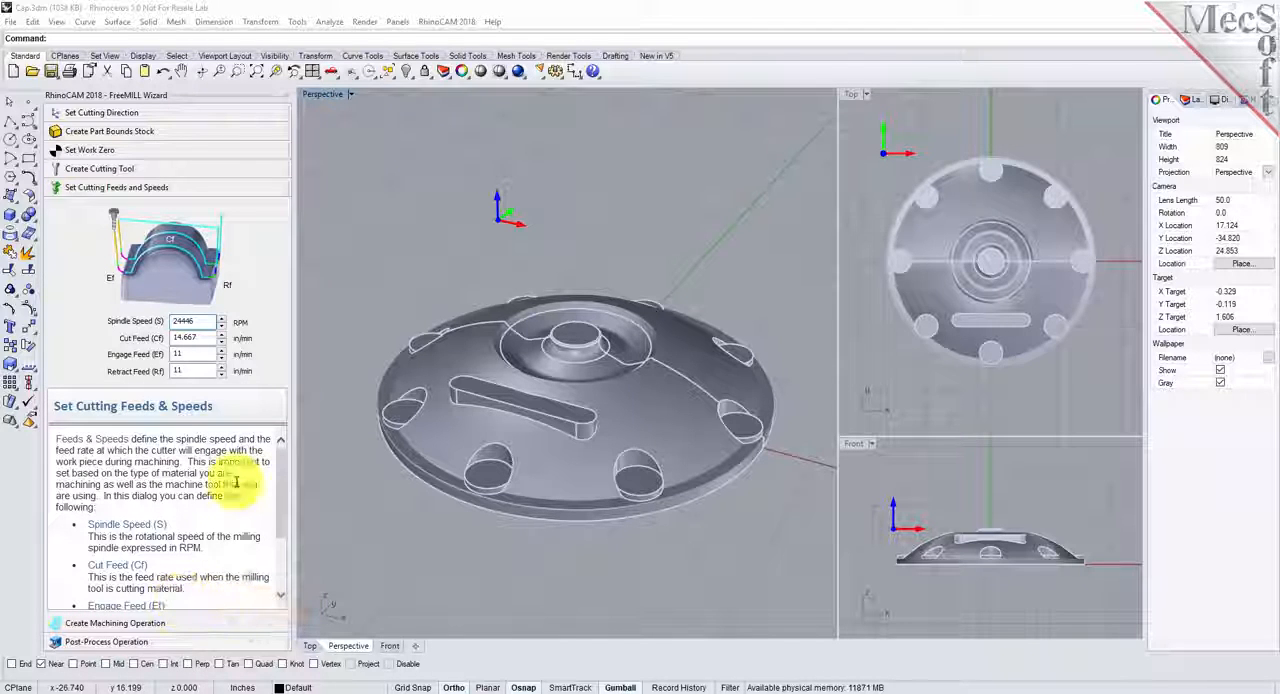
{"action": "left_click_drag", "start_coordinate": [198, 322], "coordinate": [158, 371]}
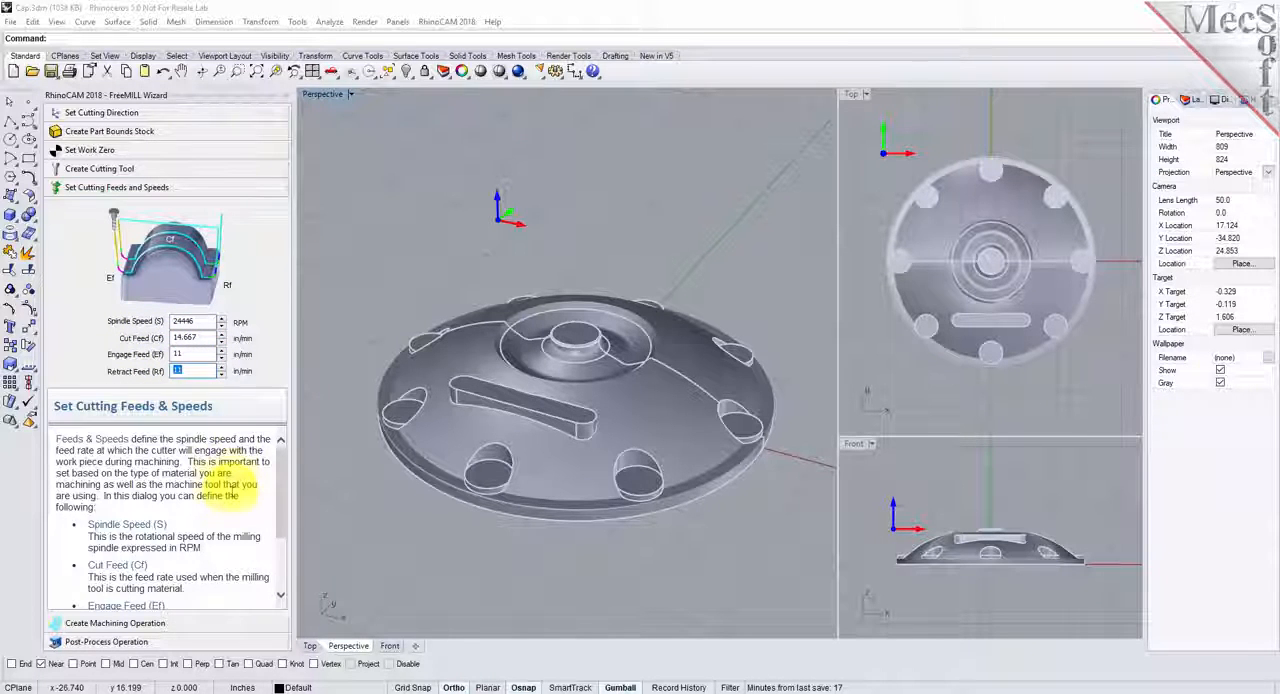
{"action": "left_click_drag", "start_coordinate": [286, 491], "coordinate": [278, 466]}
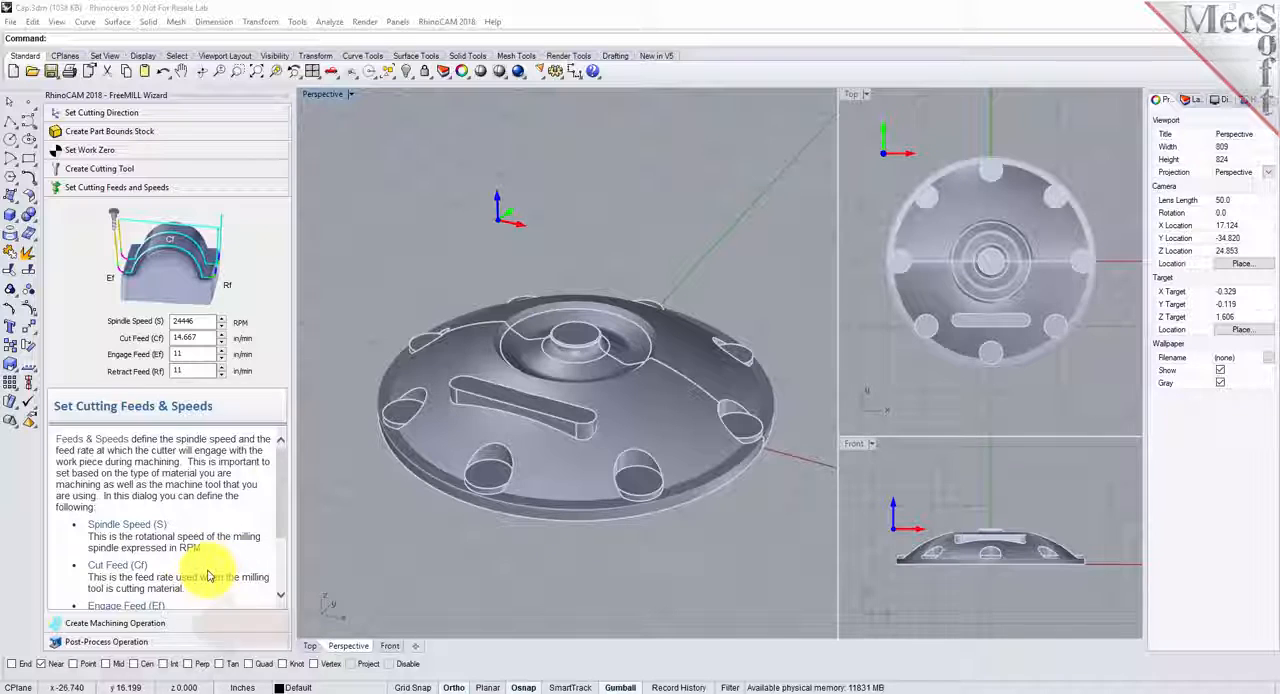
- Generate the toolpath cutting along X with step distance 0.125 and stepdown distance 0.25, and inspect it up close
{"action": "left_click", "coordinate": [157, 623]}
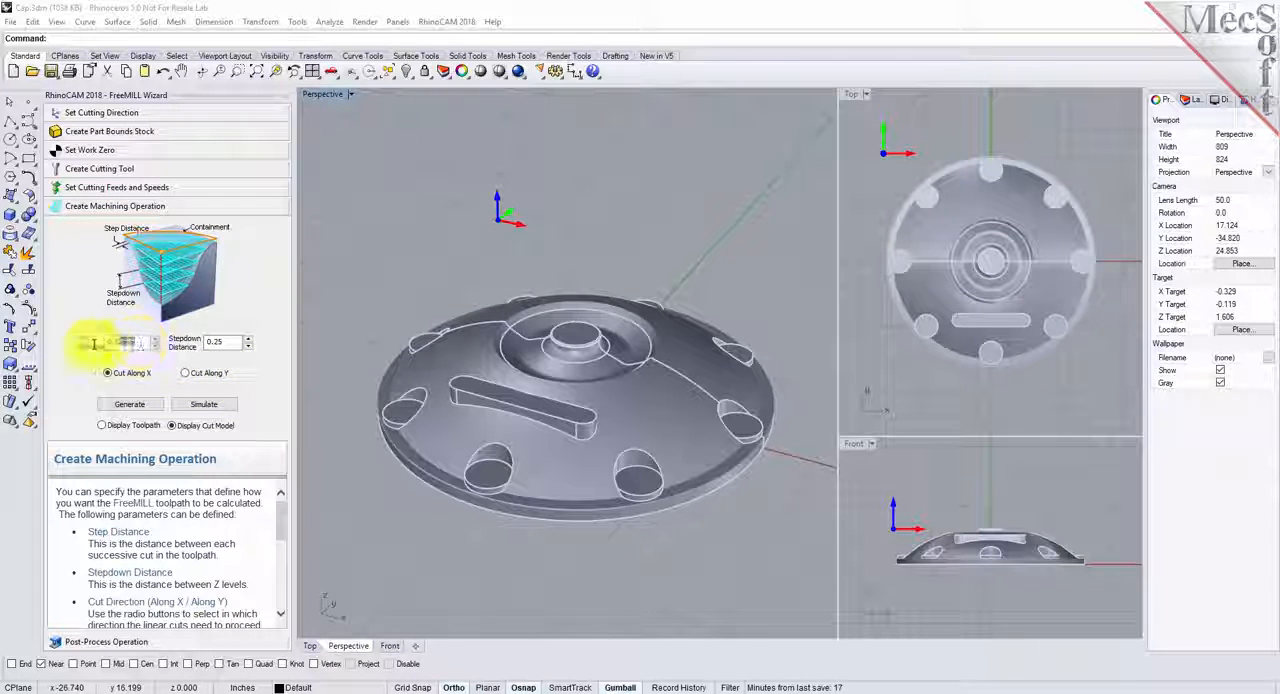
{"action": "left_click", "coordinate": [214, 341]}
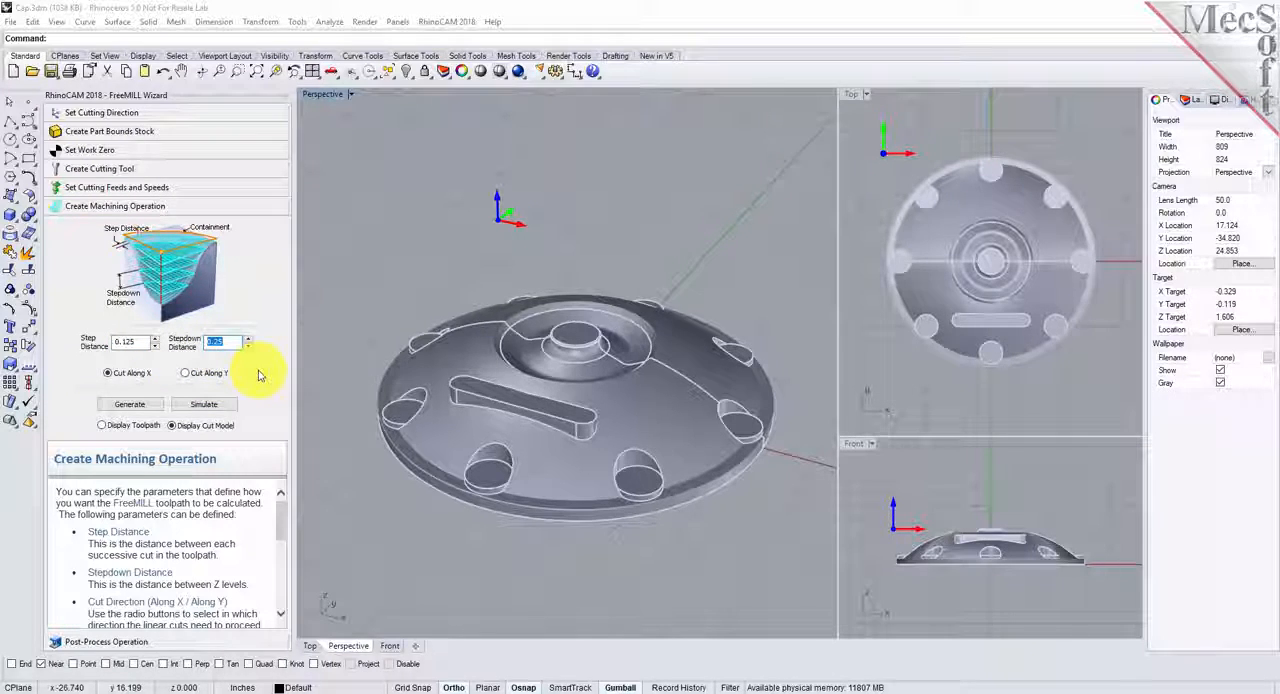
{"action": "left_click", "coordinate": [108, 374]}
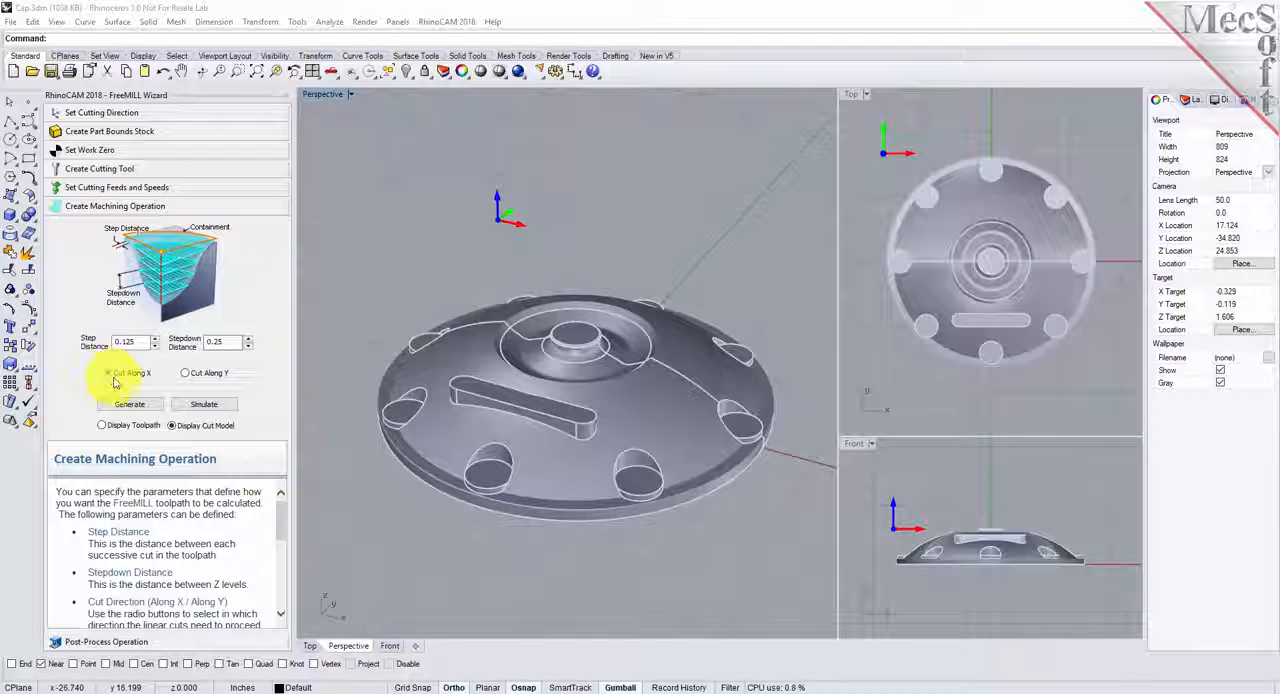
{"action": "left_click", "coordinate": [132, 404]}
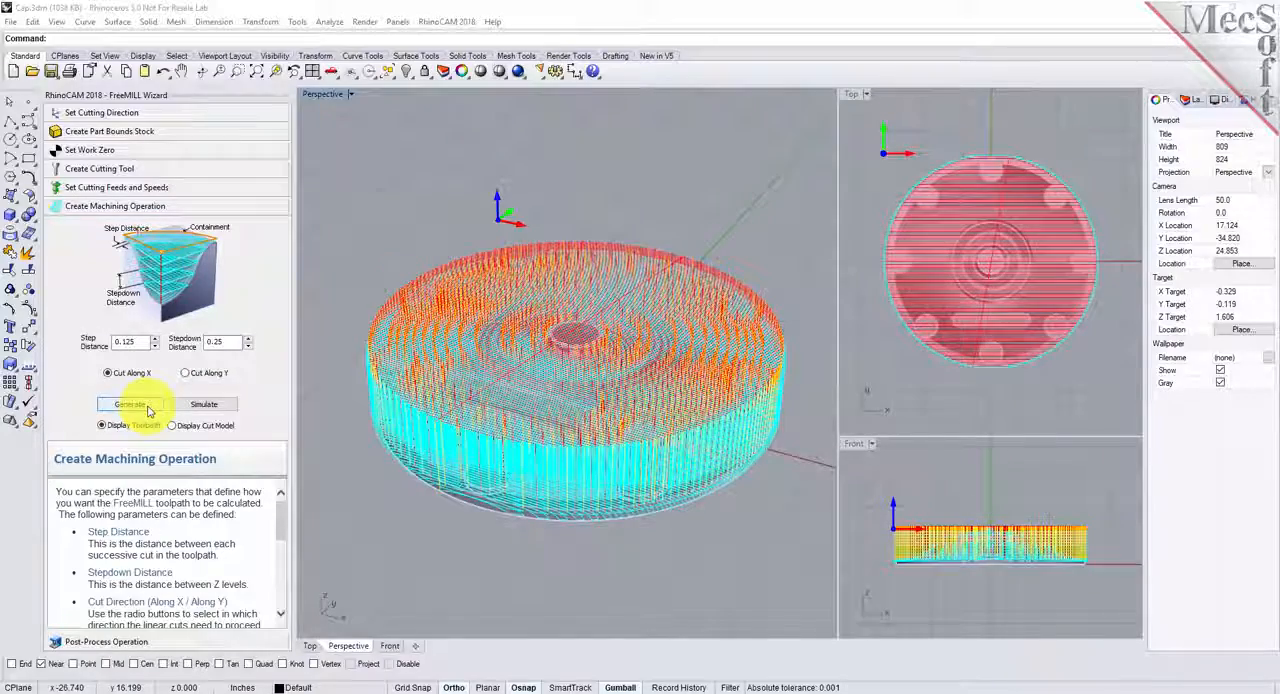
{"action": "right_click_drag", "start_coordinate": [586, 451], "coordinate": [571, 480]}
{"action": "scroll", "coordinate": [605, 460], "scroll_direction": "up", "scroll_amount": 6}
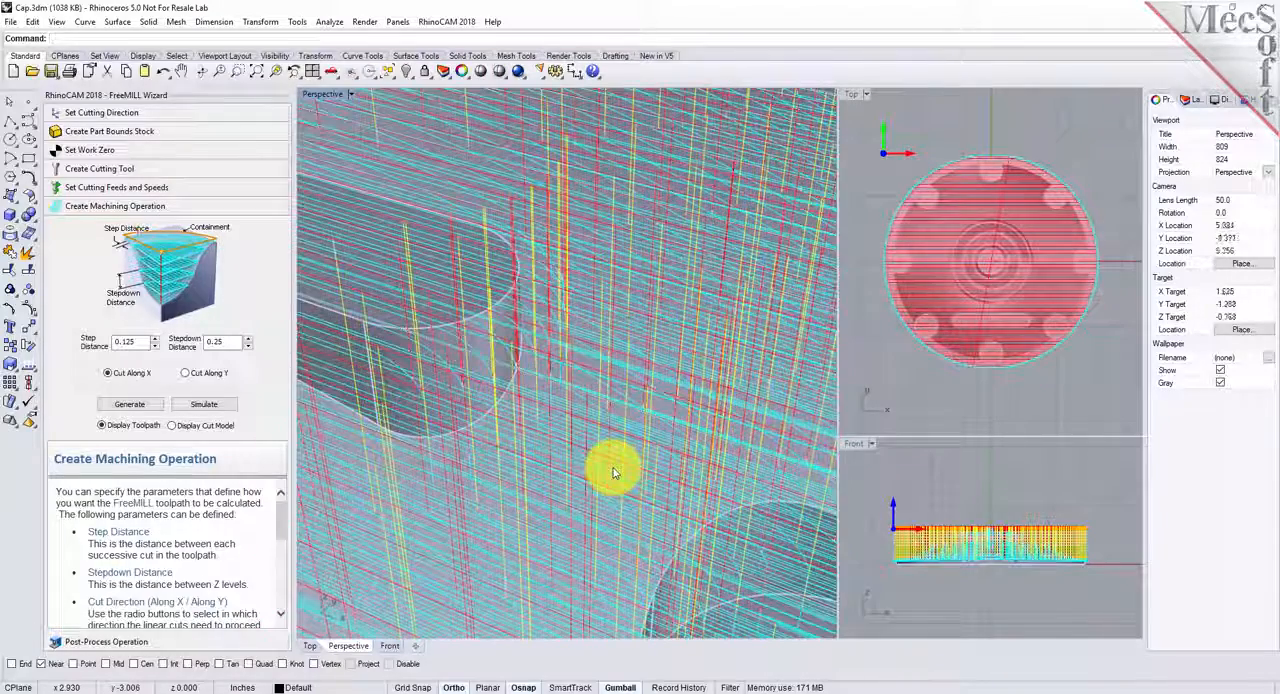
{"action": "scroll", "coordinate": [614, 474], "scroll_direction": "down", "scroll_amount": 8}
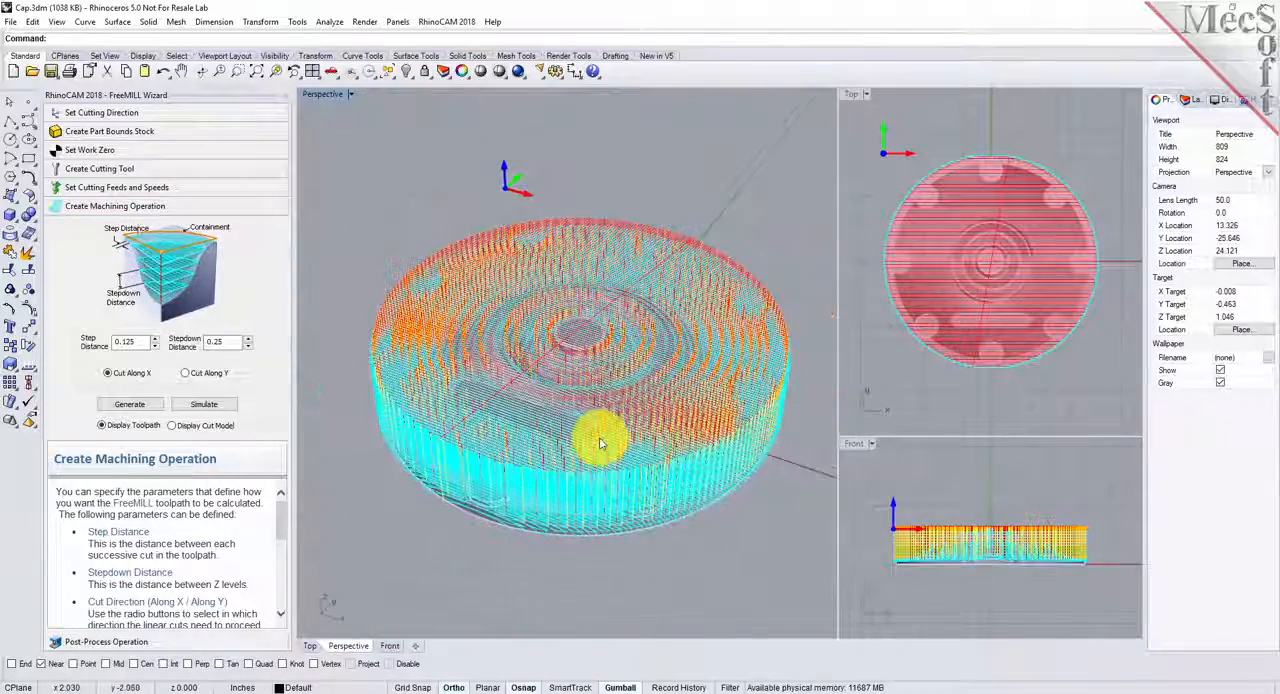
- Simulate the material removal, compare the toolpath display with the simulated stock, and leave the cut model displayed
{"action": "left_click", "coordinate": [209, 407]}
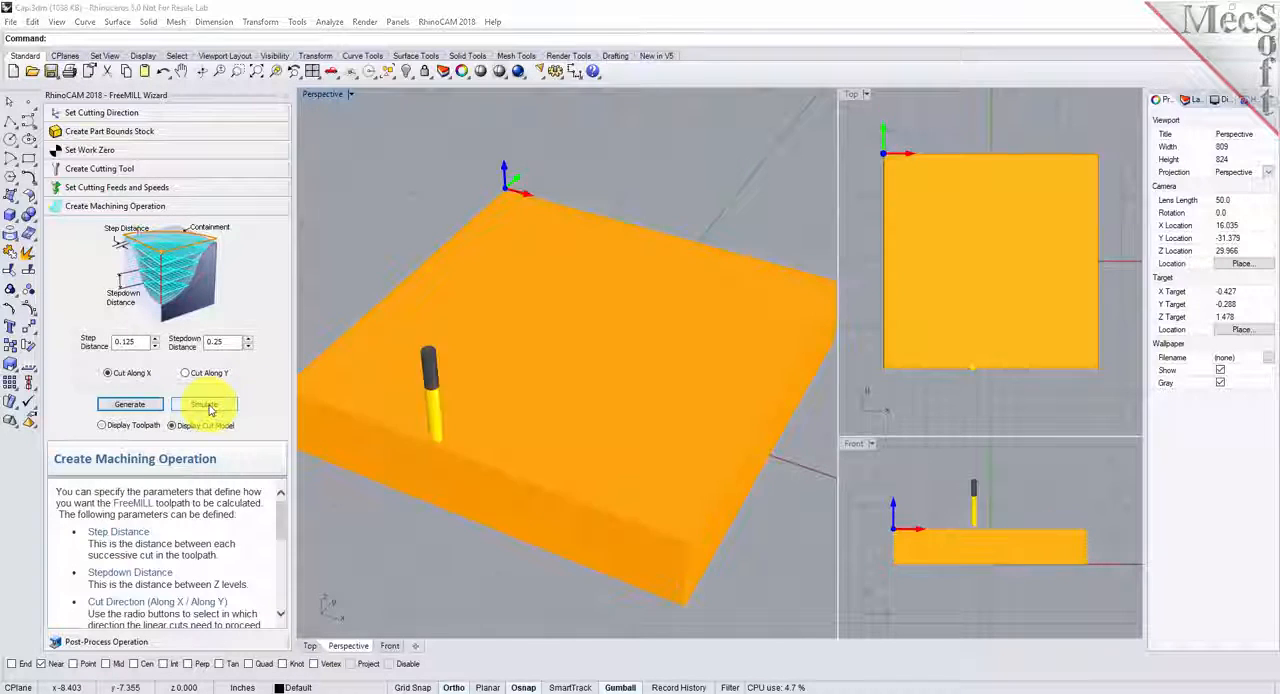
{"action": "right_click_drag", "start_coordinate": [686, 480], "coordinate": [629, 548]}
{"action": "left_click", "coordinate": [104, 425]}
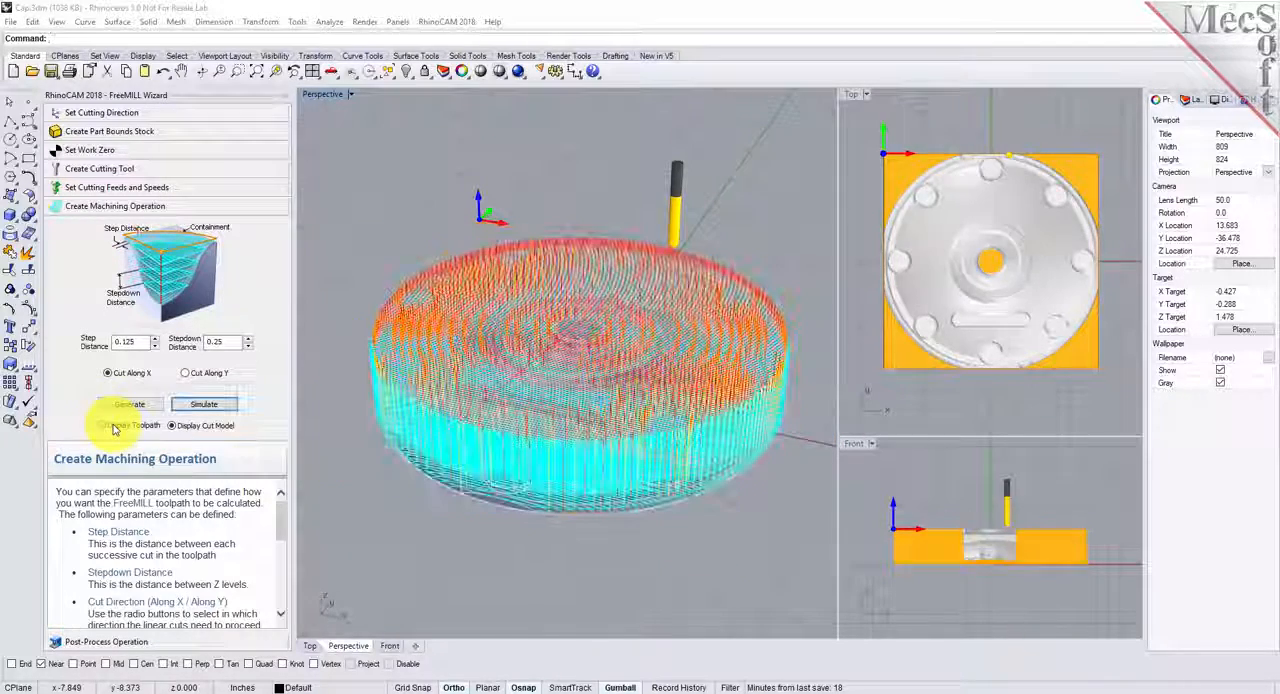
{"action": "left_click", "coordinate": [184, 428]}
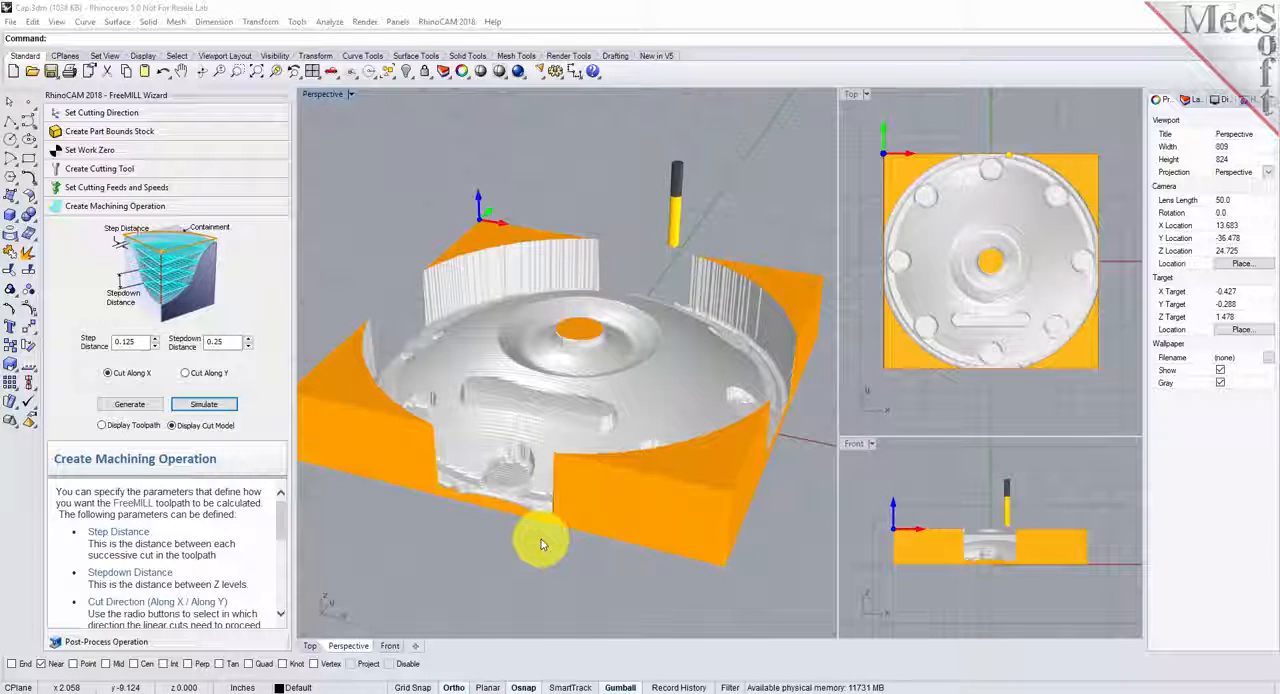
- Post-process the machining operation with the Haas post-processor and save the G-code as cap.nc
{"action": "left_click", "coordinate": [205, 645]}
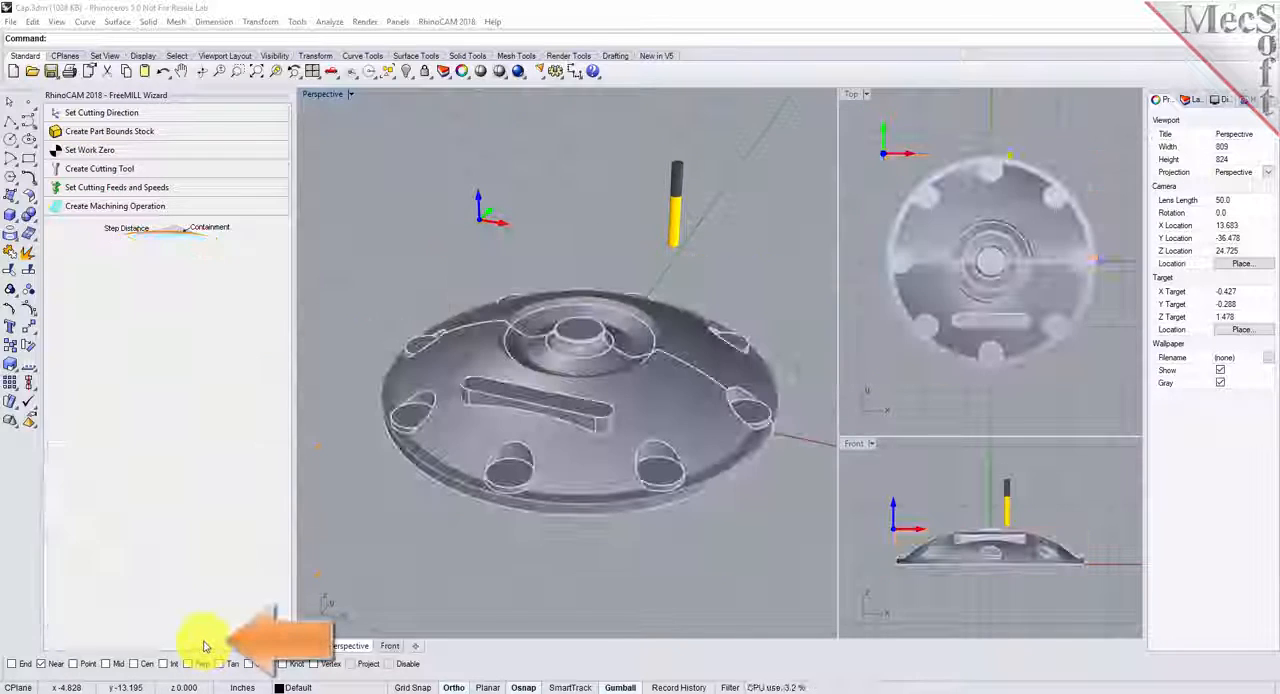
{"action": "left_click_drag", "start_coordinate": [245, 260], "coordinate": [247, 303]}
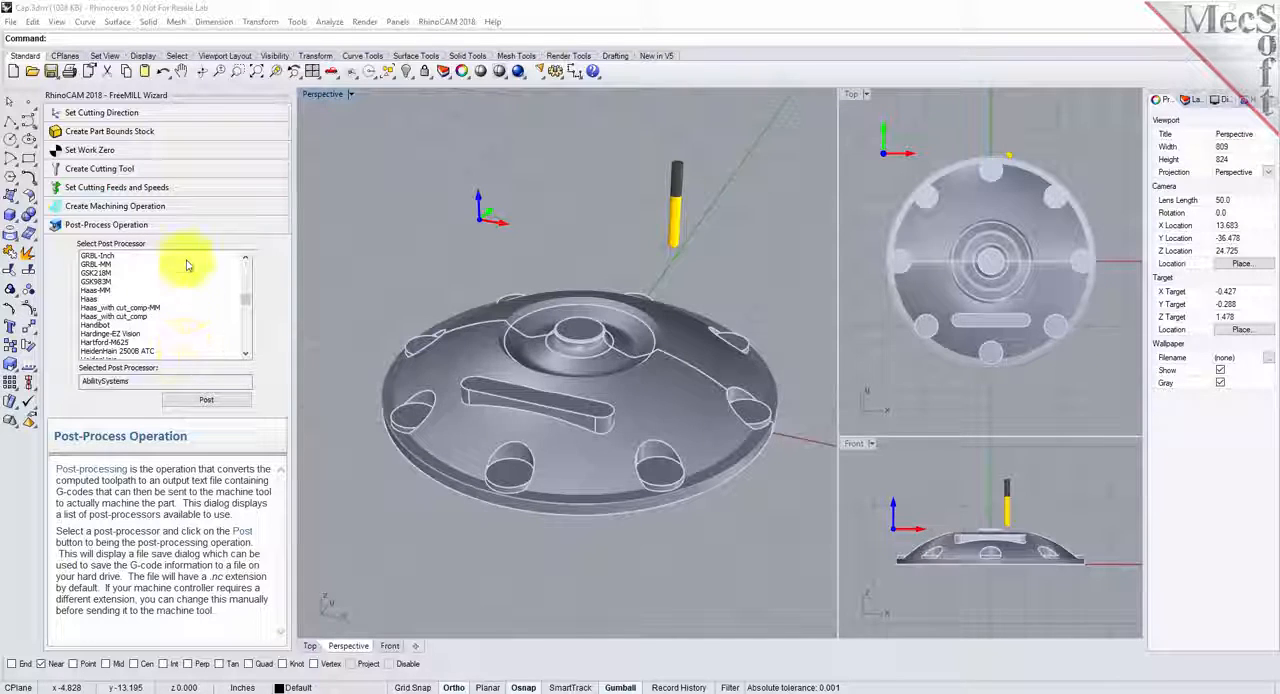
{"action": "left_click", "coordinate": [90, 299]}
{"action": "left_click", "coordinate": [218, 402]}
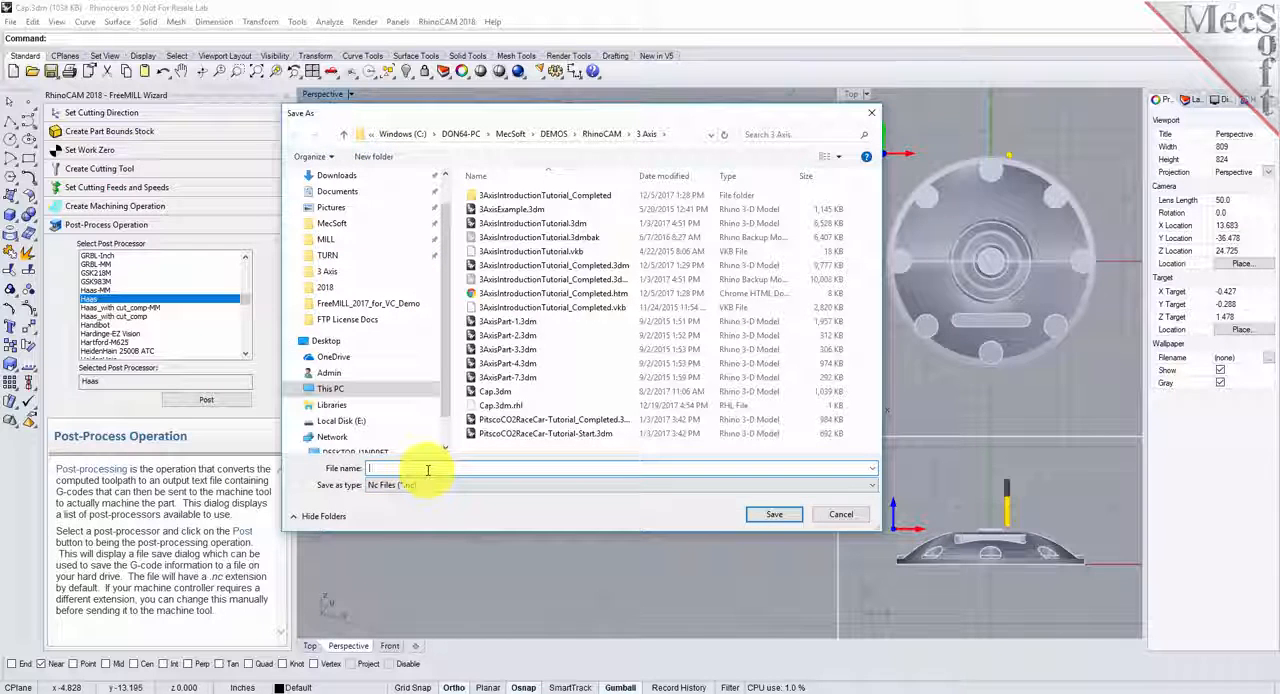
{"action": "type", "text": "cap"}
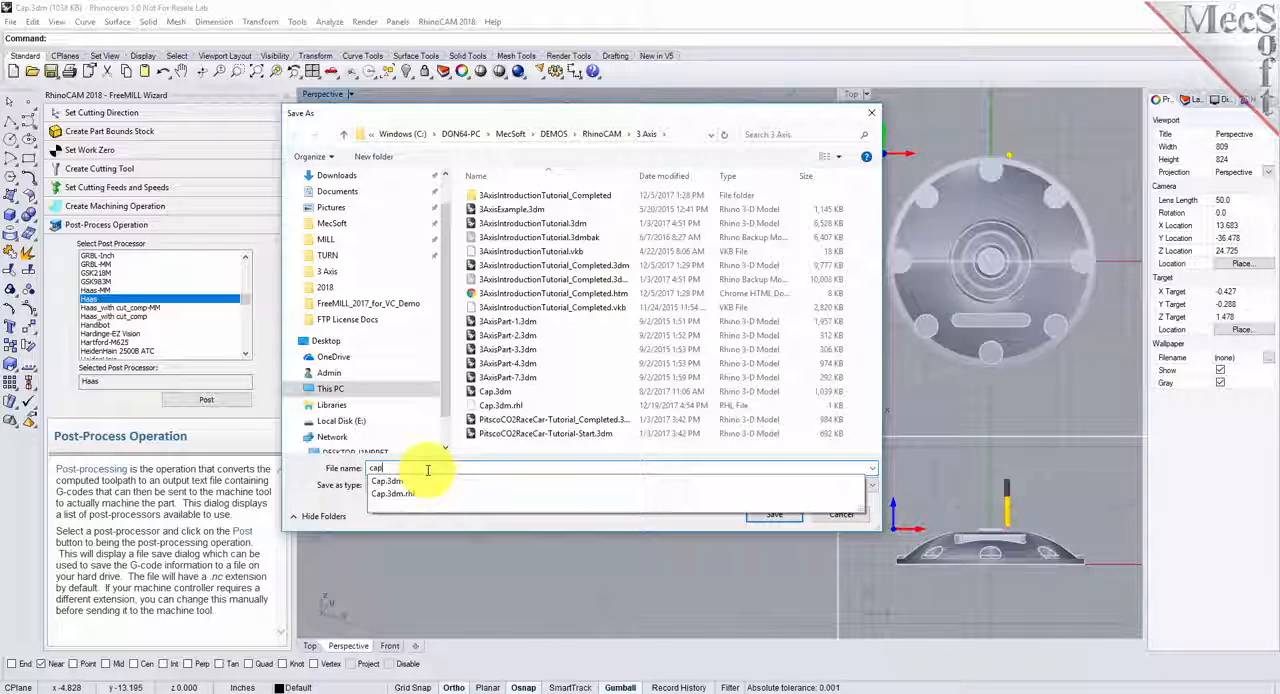
{"action": "type", "text": ".nc"}
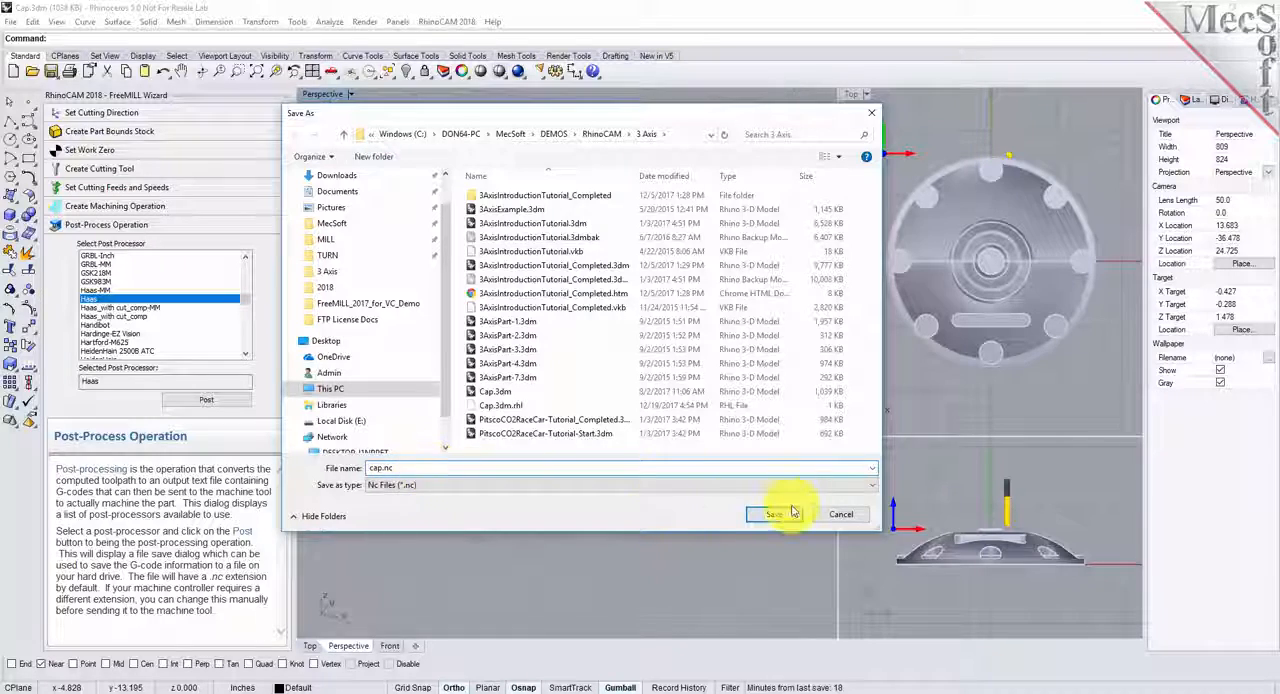
{"action": "left_click", "coordinate": [792, 513]}
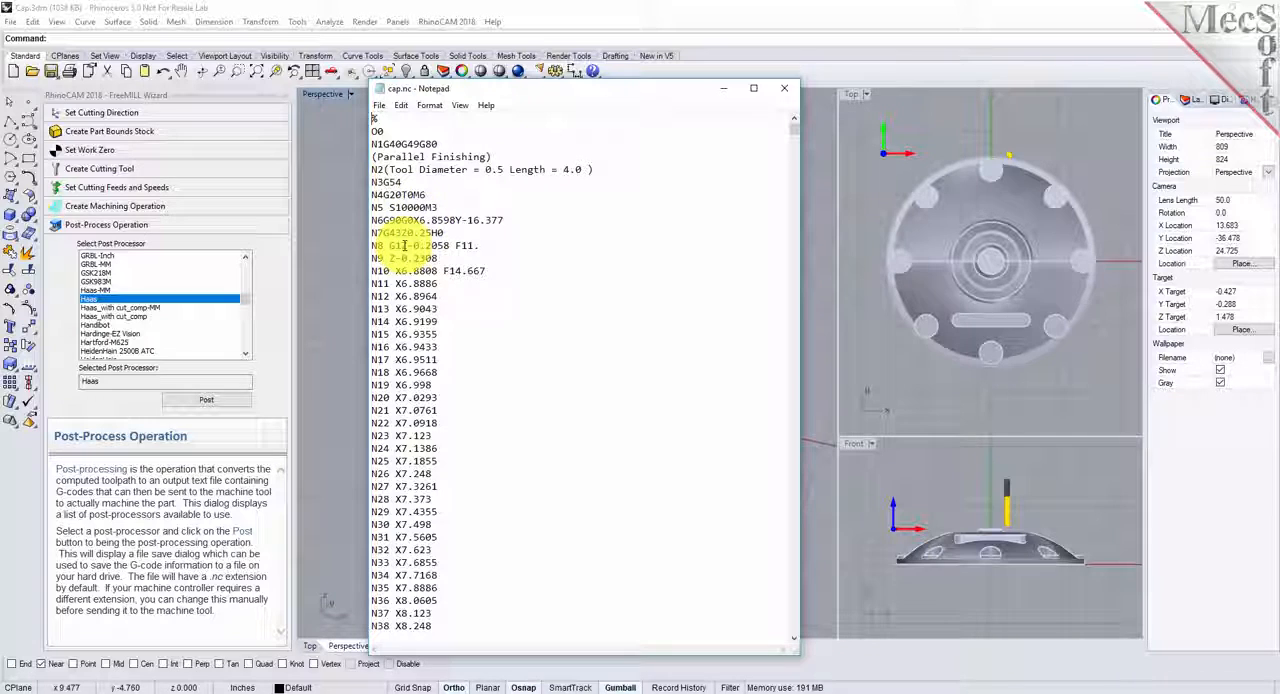
- Search the cap.nc G-code downward from line N8 for "z" and highlight the Z coordinate of the match
{"action": "left_click_drag", "start_coordinate": [406, 245], "coordinate": [427, 245]}
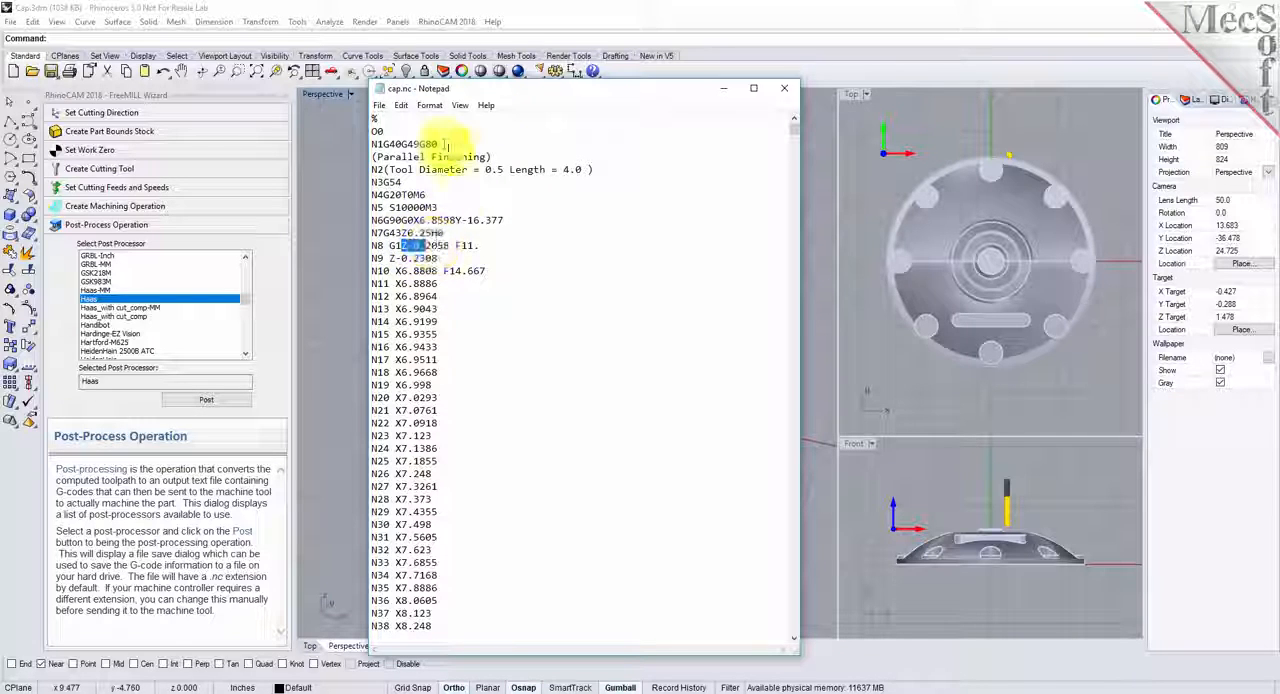
{"action": "left_click", "coordinate": [402, 106]}
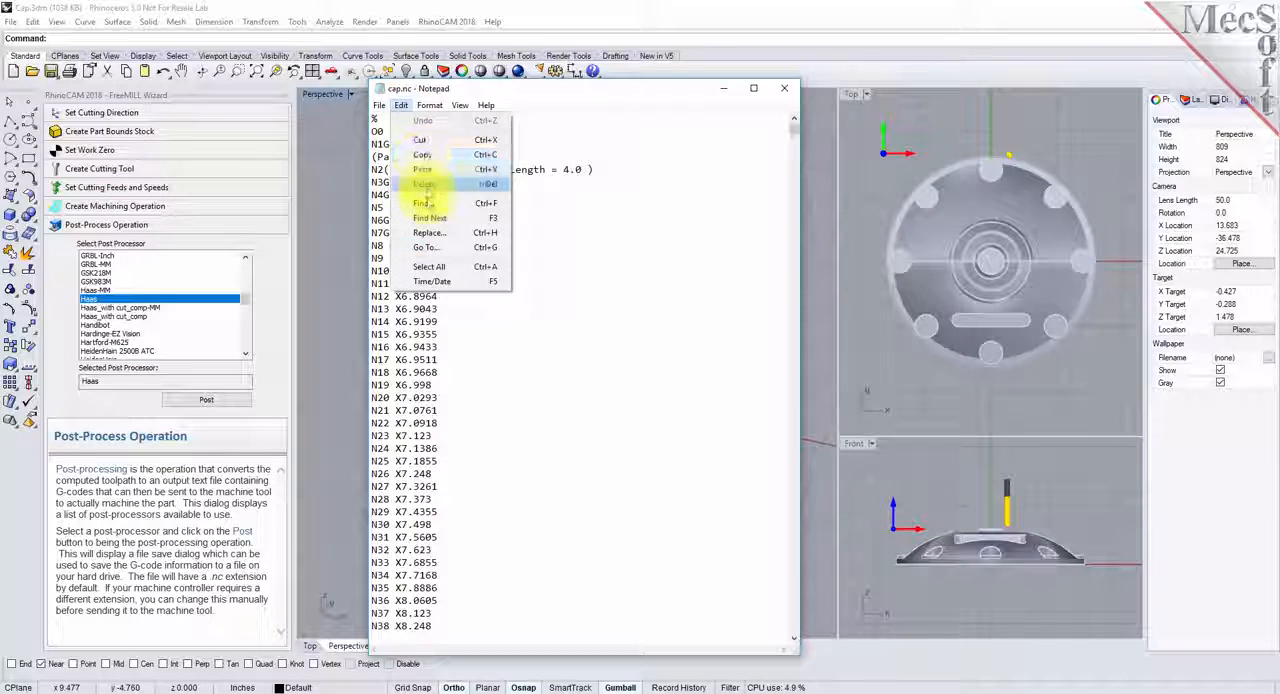
{"action": "left_click", "coordinate": [424, 252]}
{"action": "type", "text": "z"}
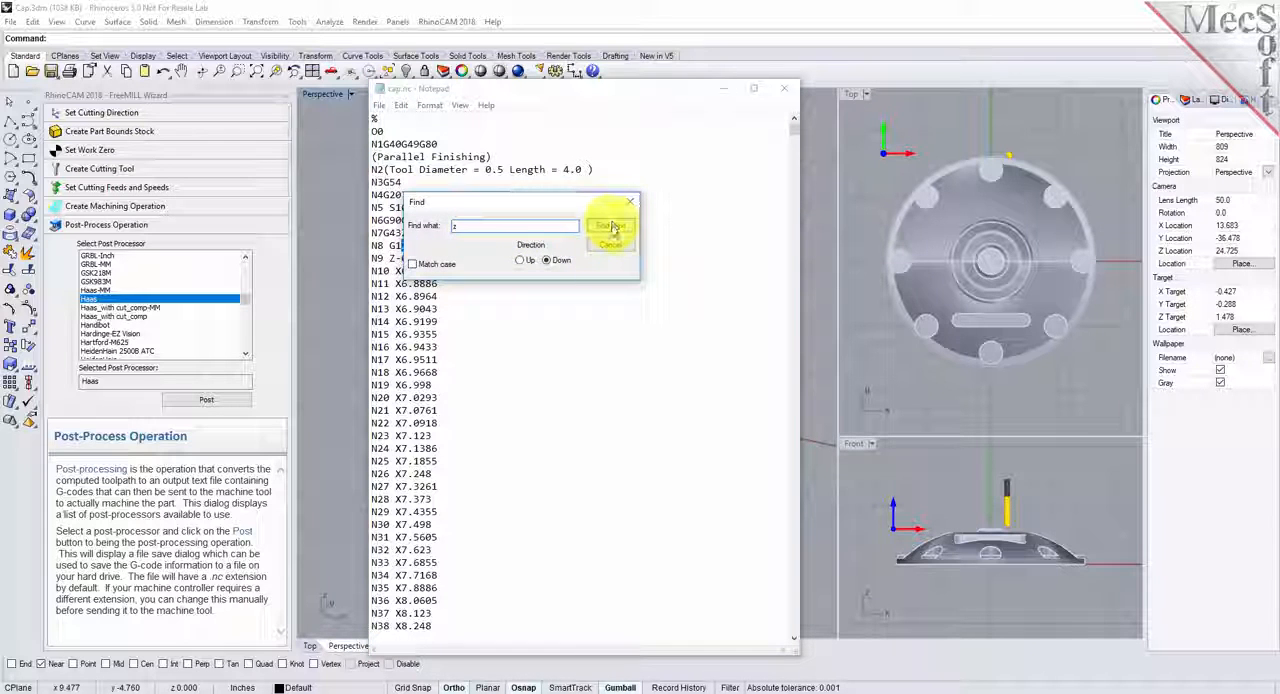
{"action": "left_click", "coordinate": [613, 228]}
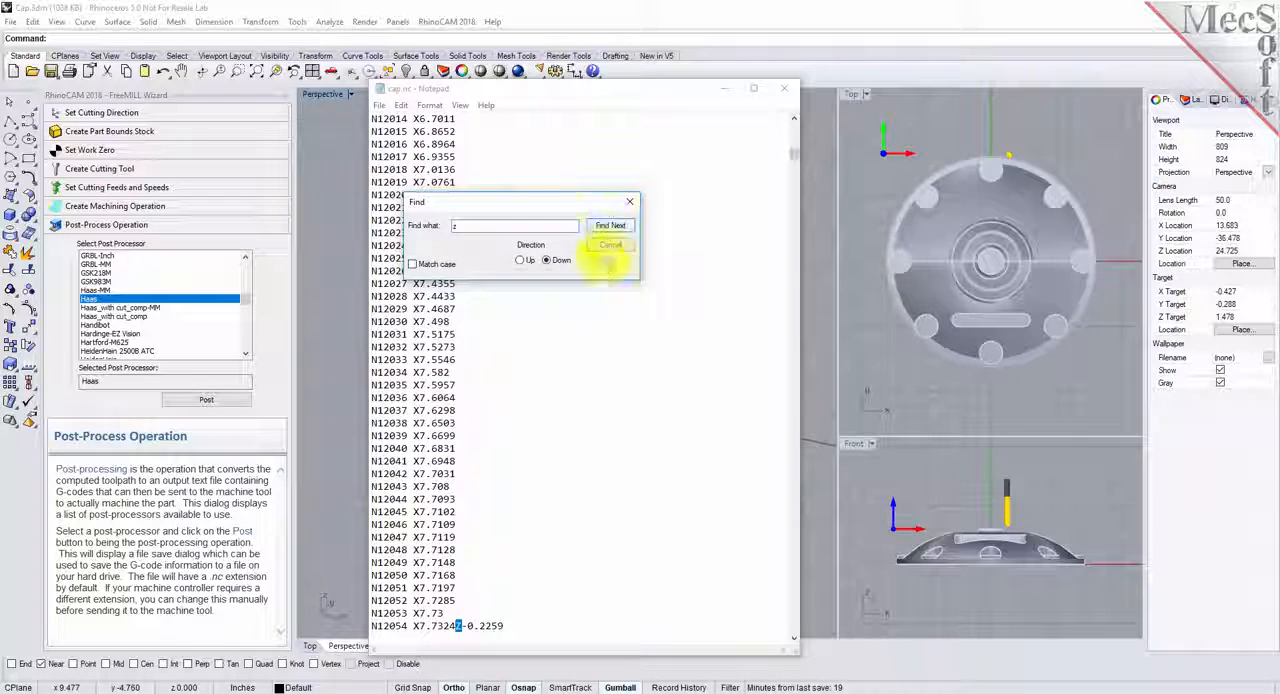
{"action": "left_click_drag", "start_coordinate": [510, 625], "coordinate": [472, 626]}
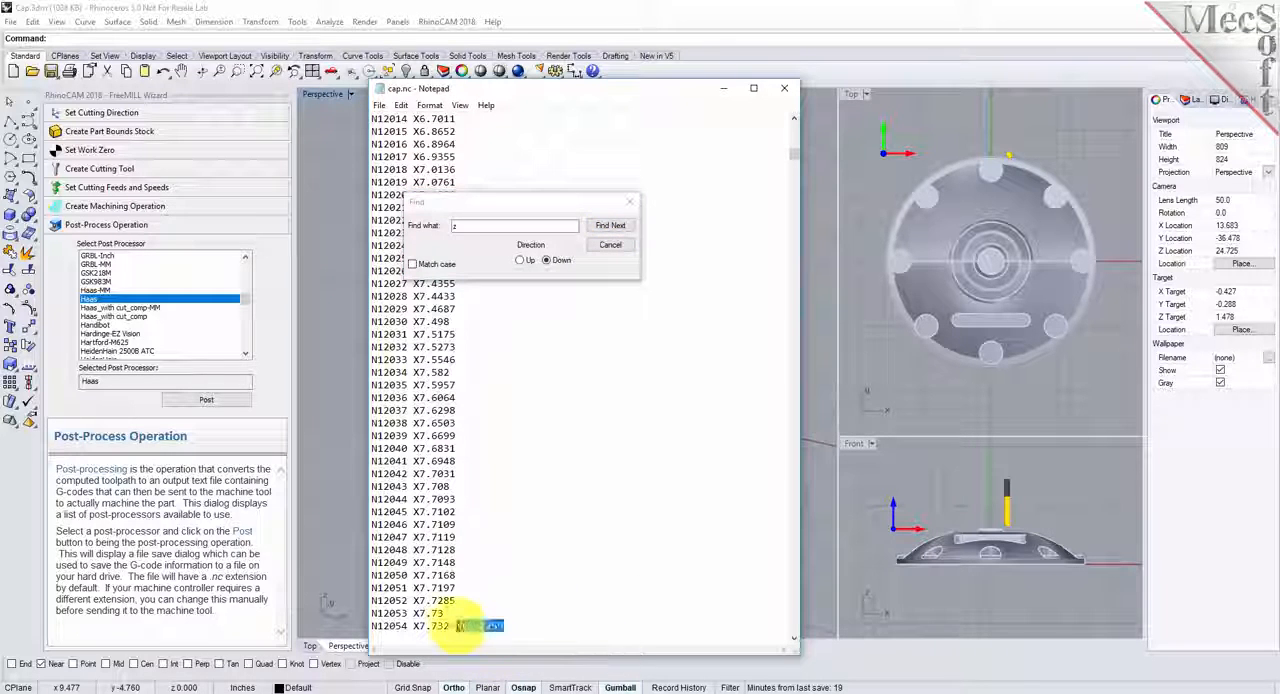
- Step through the following Z occurrences in the G-code, end the search and return to the start of the file
{"action": "left_click", "coordinate": [609, 228]}
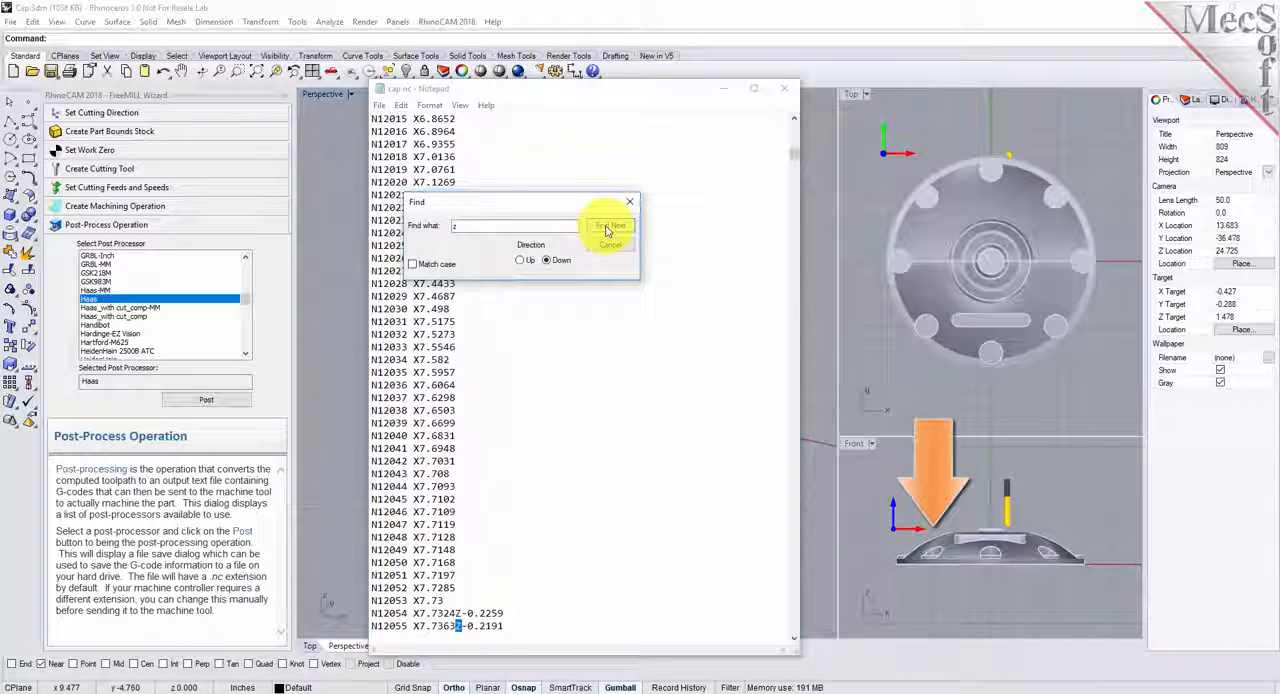
{"action": "left_click", "coordinate": [609, 228]}
{"action": "left_click", "coordinate": [609, 228]}
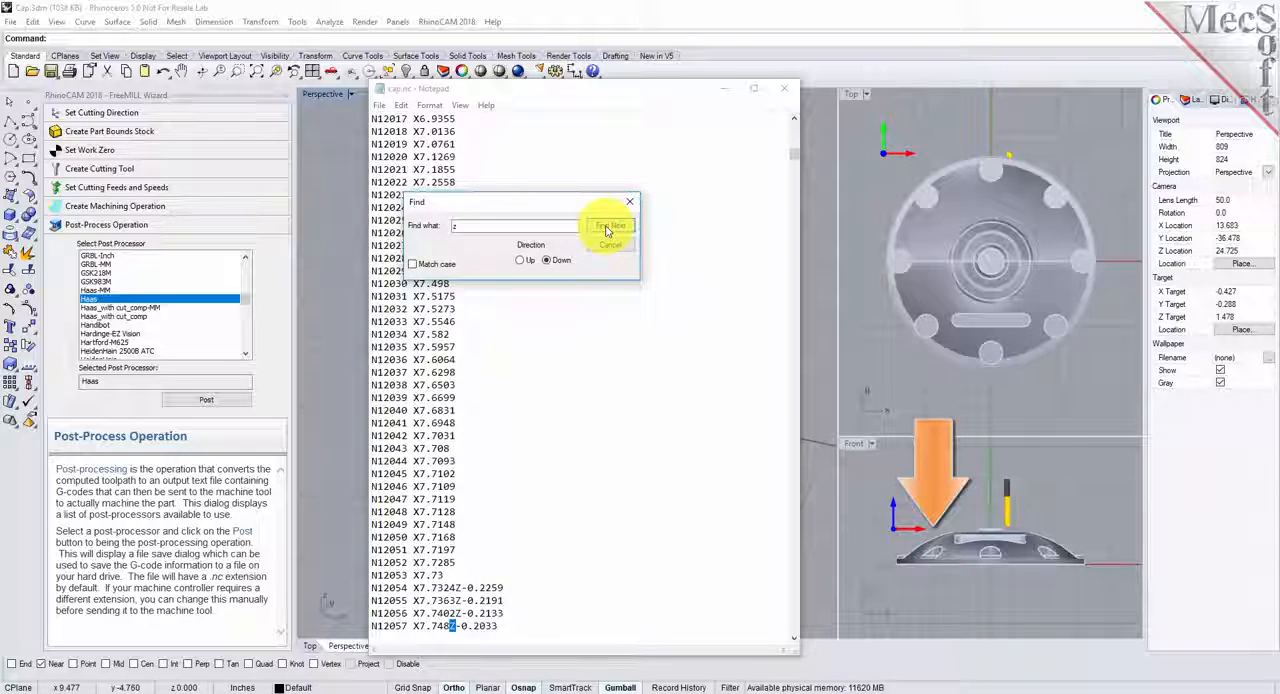
{"action": "left_click", "coordinate": [609, 228]}
{"action": "left_click", "coordinate": [609, 228]}
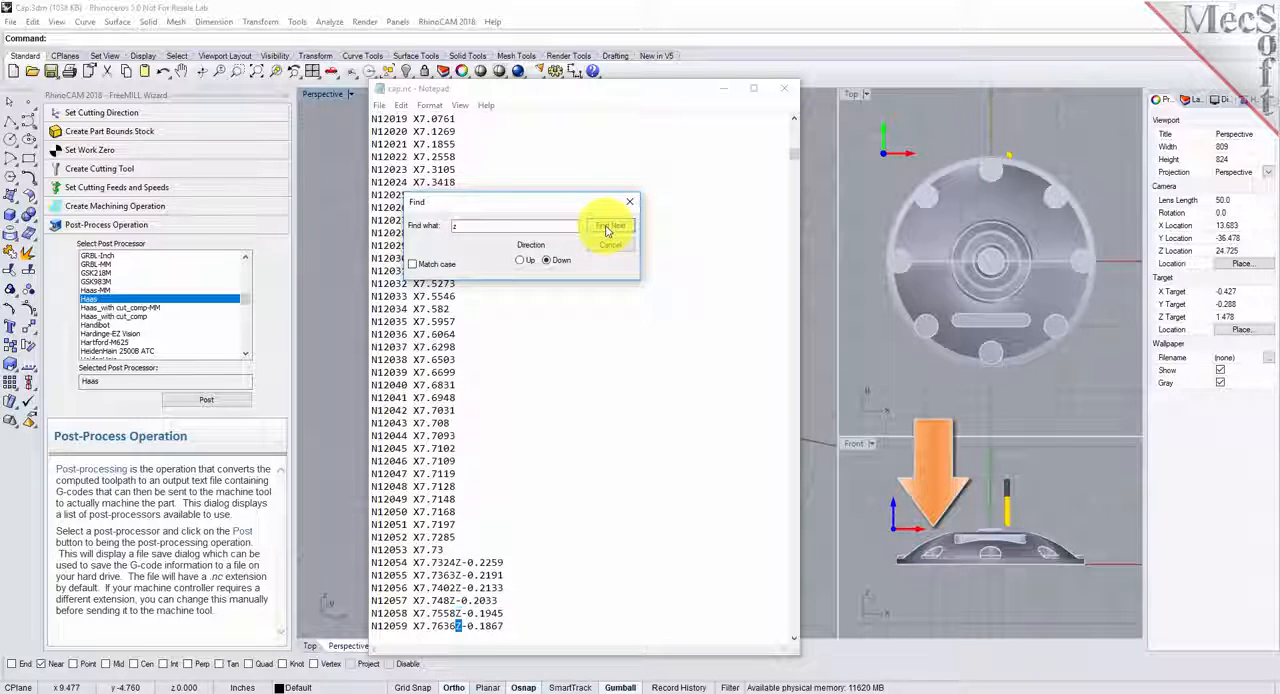
{"action": "left_click", "coordinate": [608, 245]}
{"action": "left_click_drag", "start_coordinate": [794, 160], "coordinate": [794, 126]}
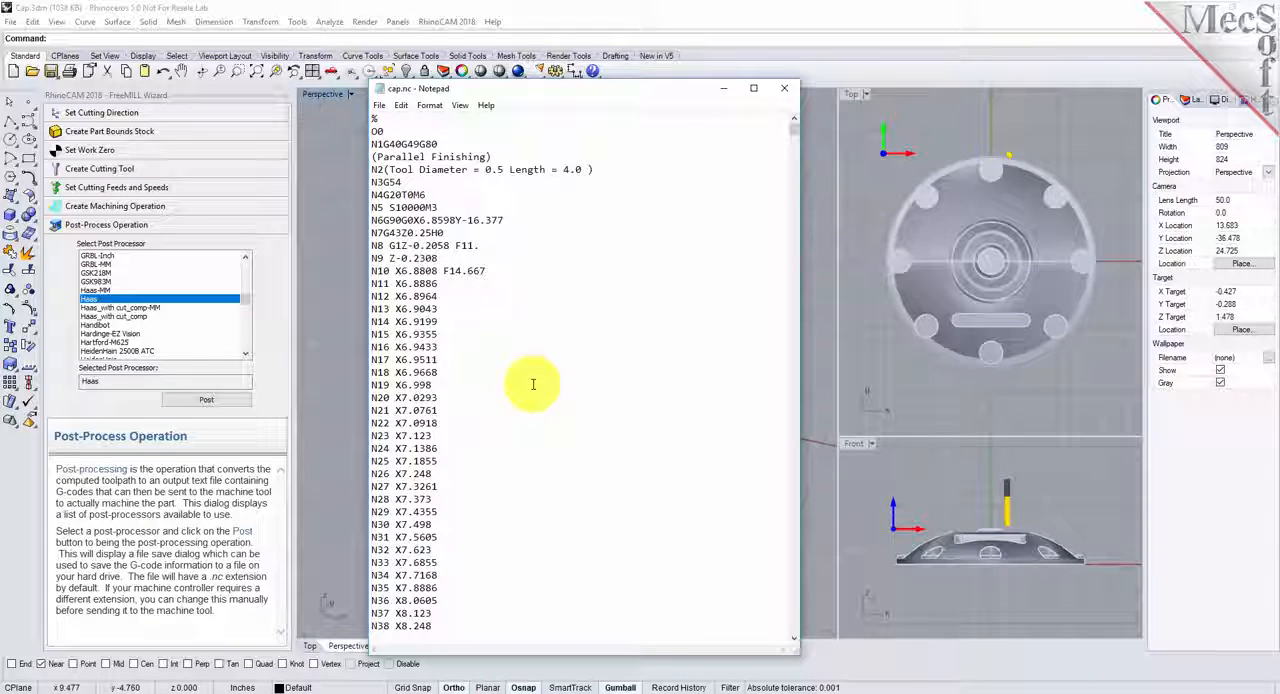
- Move the G-code window aside, switch back to Rhinoceros and display the list of RhinoCAM 2018 modules
{"action": "left_click_drag", "start_coordinate": [549, 94], "coordinate": [895, 73]}
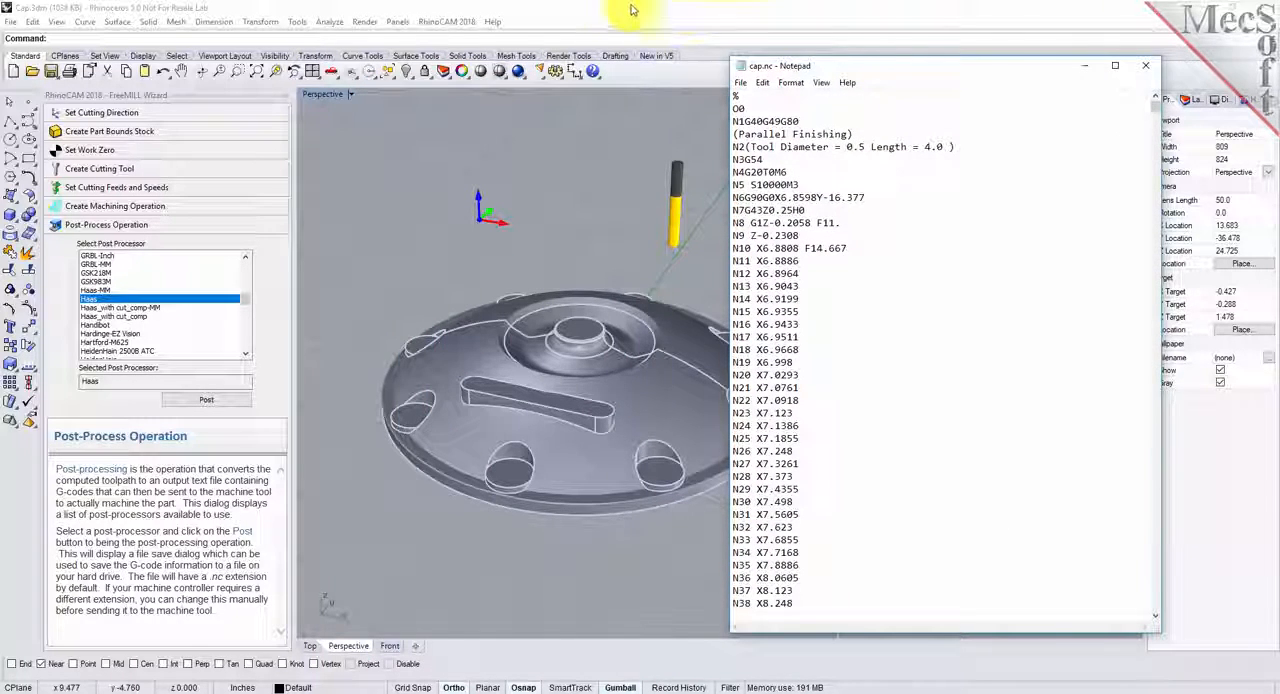
{"action": "left_click", "coordinate": [458, 12]}
{"action": "left_click", "coordinate": [462, 24]}
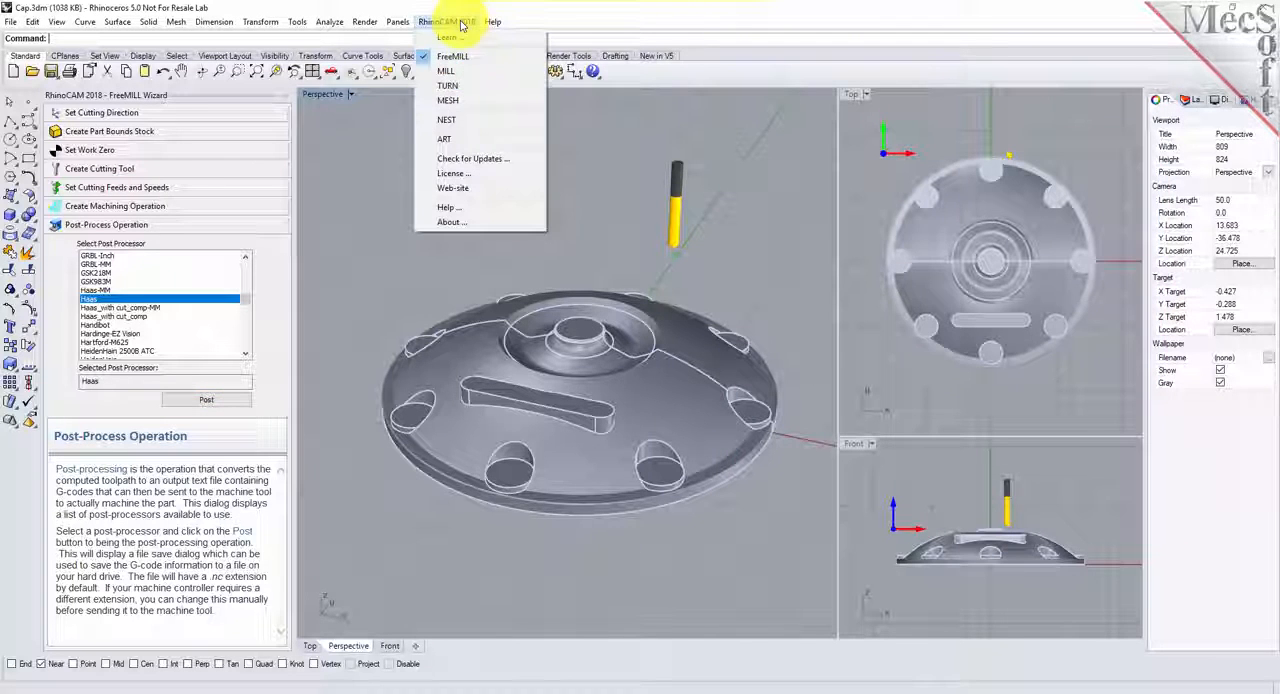